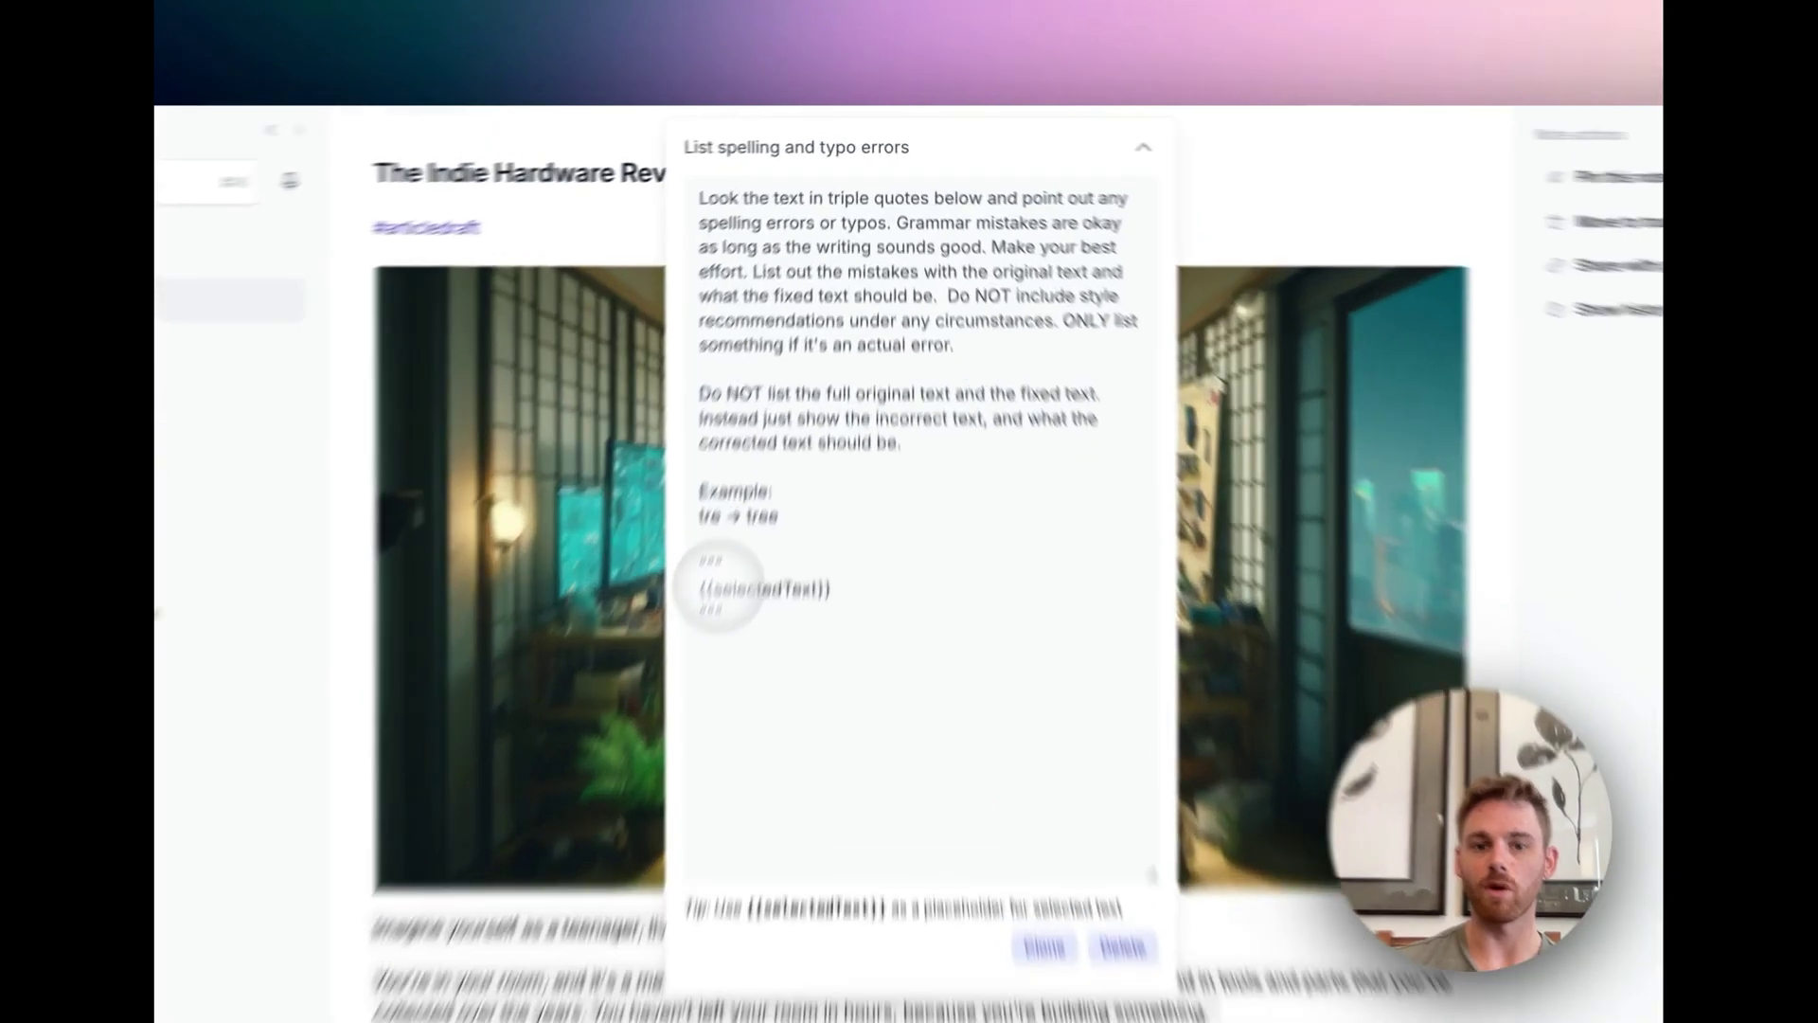
- Review the prompt's {{selectedText}} placeholder, 'spelling errors or typos' phrase and 'Make your best effort.' sentence
triple_click(784, 431)
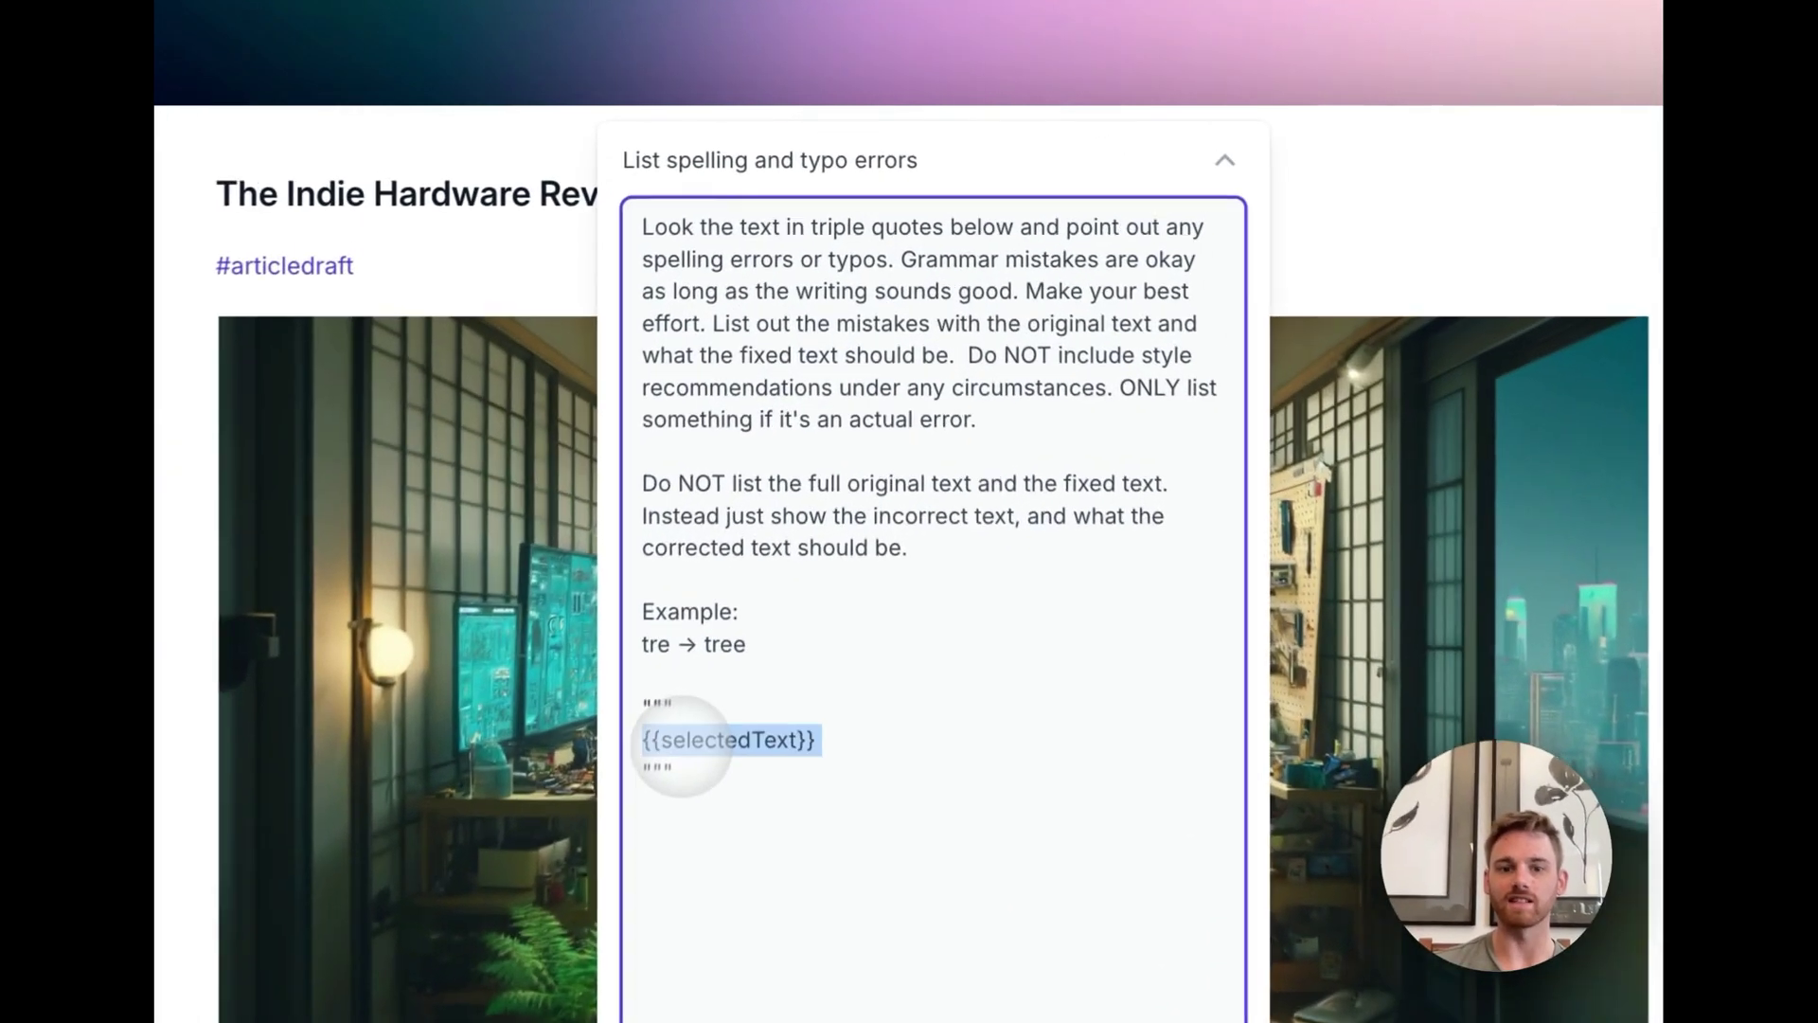
left_click(993, 427)
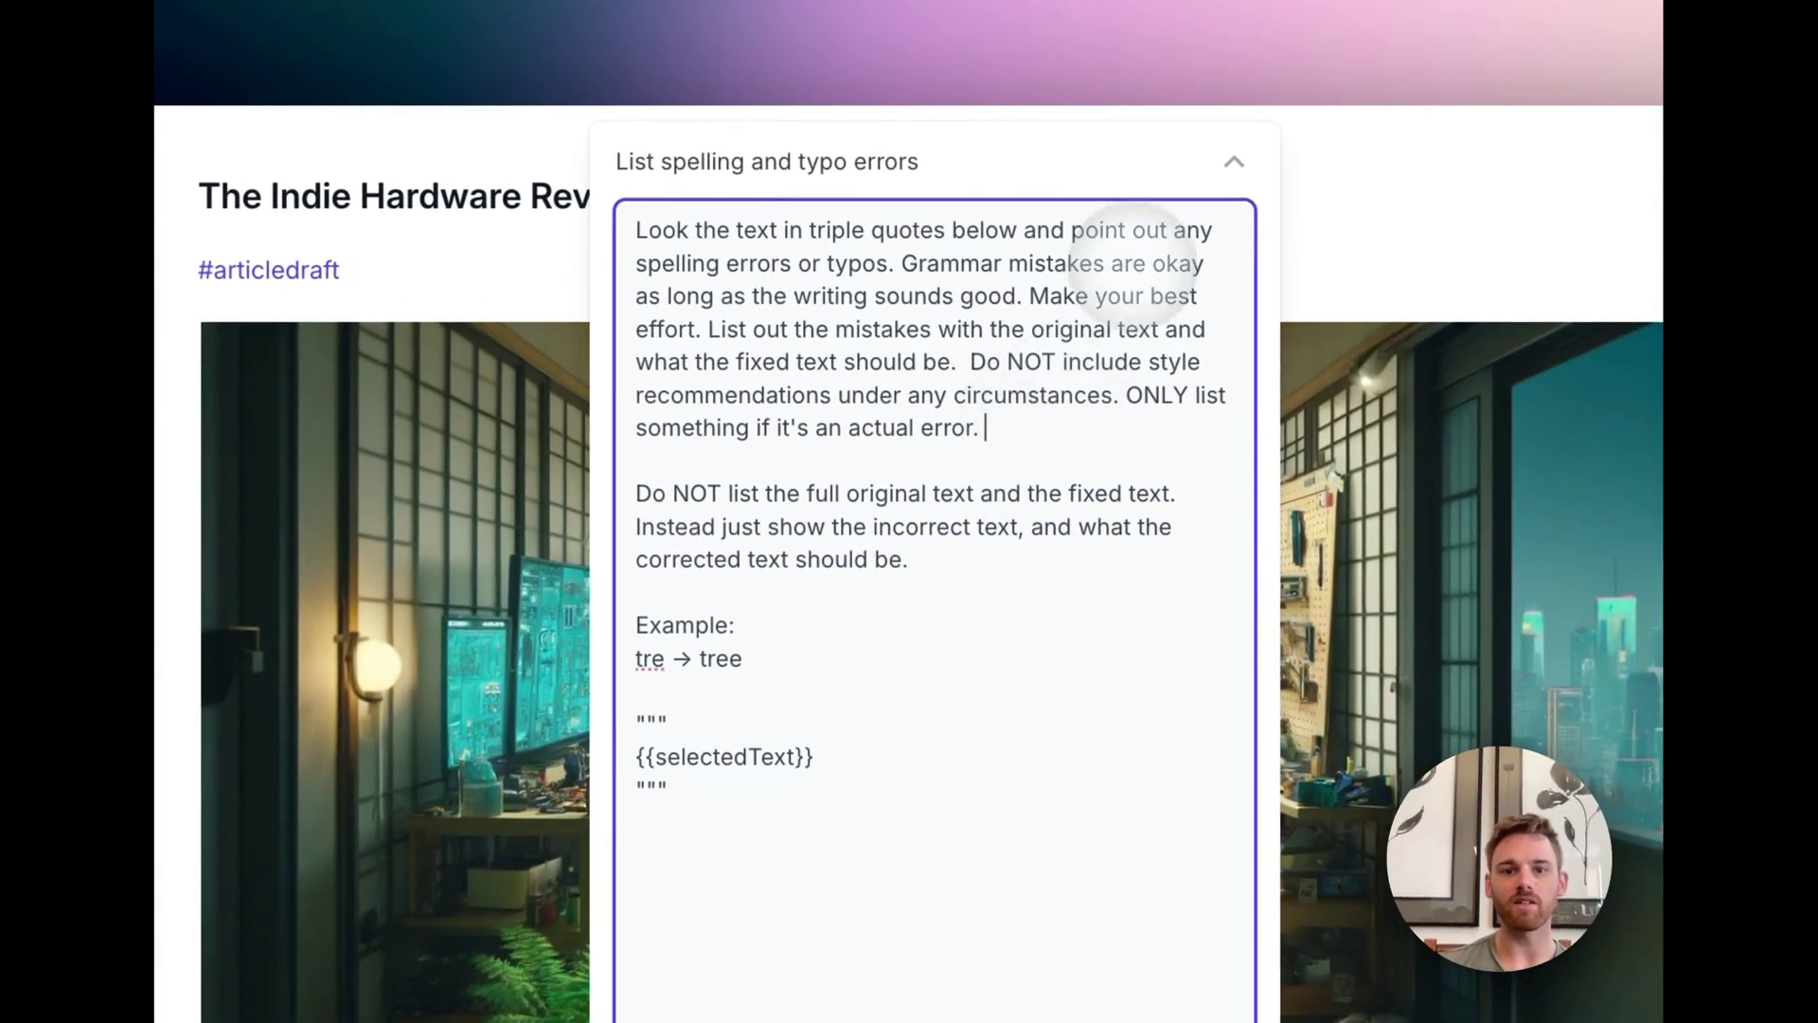
left_click_drag(633, 264, 1023, 296)
left_click(1065, 375)
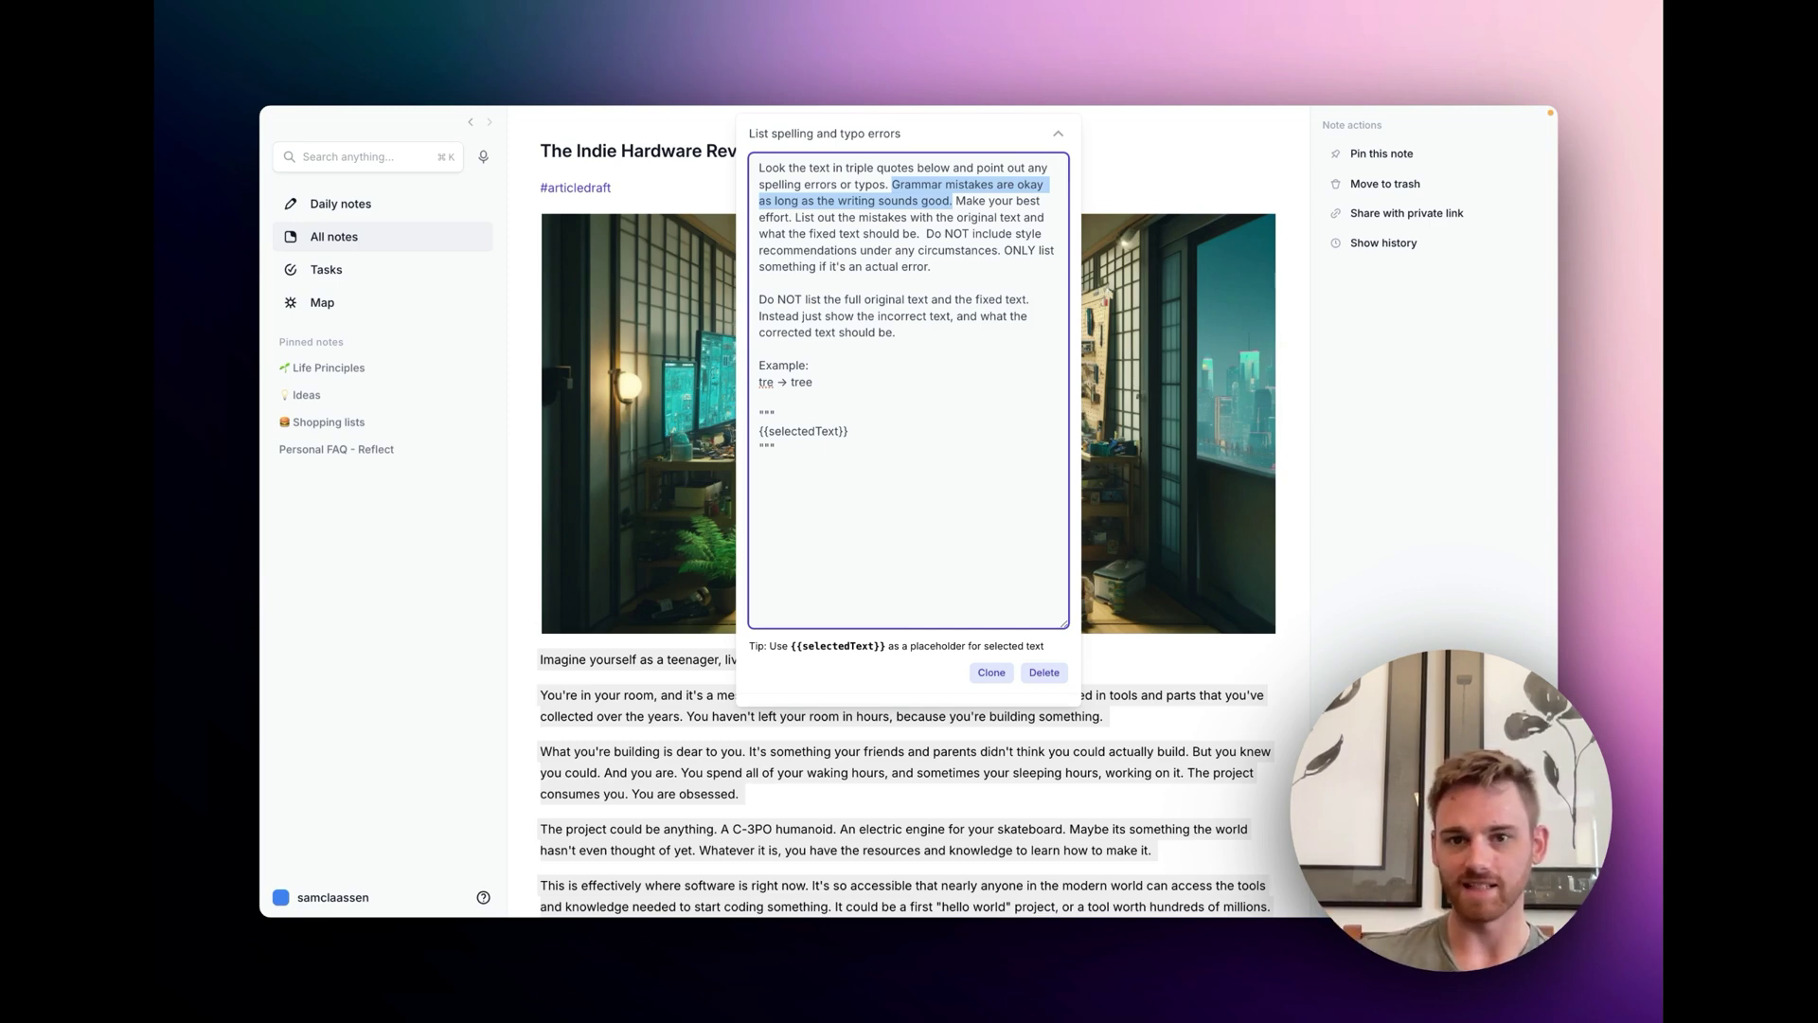
left_click_drag(955, 201, 881, 217)
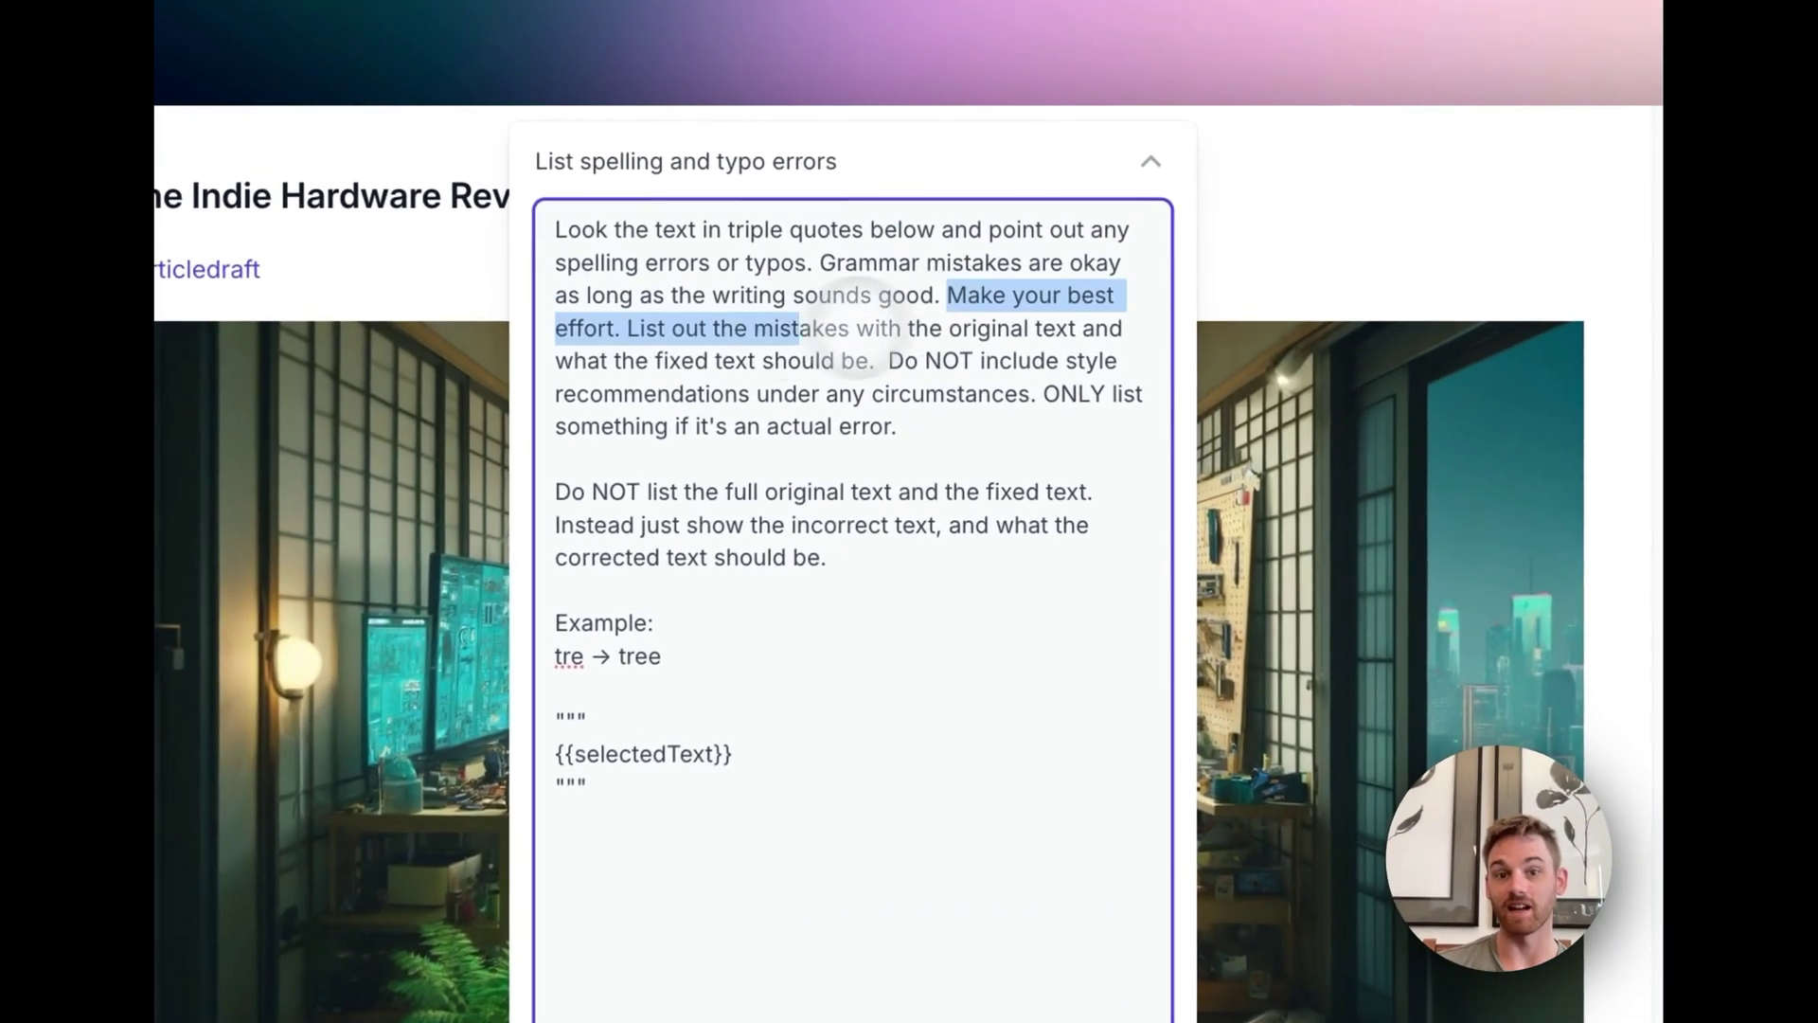
left_click_drag(857, 324, 625, 329)
left_click(625, 329)
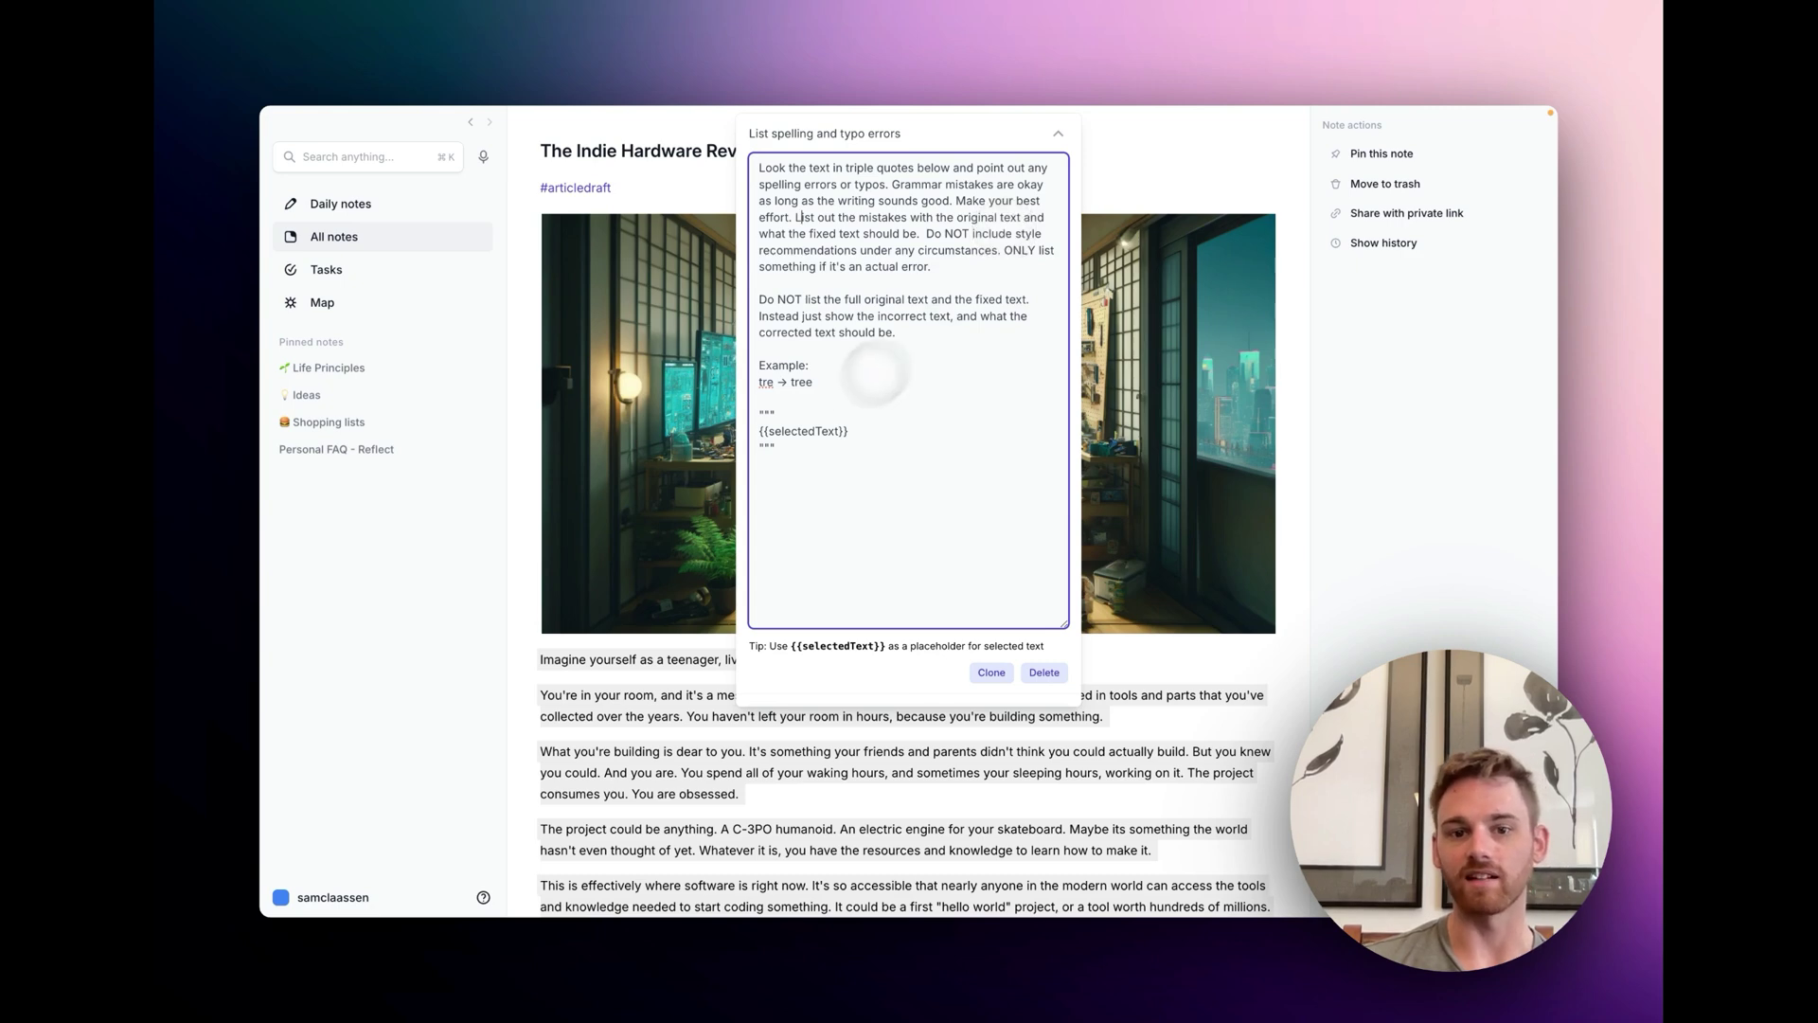
- Check the tre → tree example, then close the editor and discard the unsaved prompt copy
left_click(766, 383)
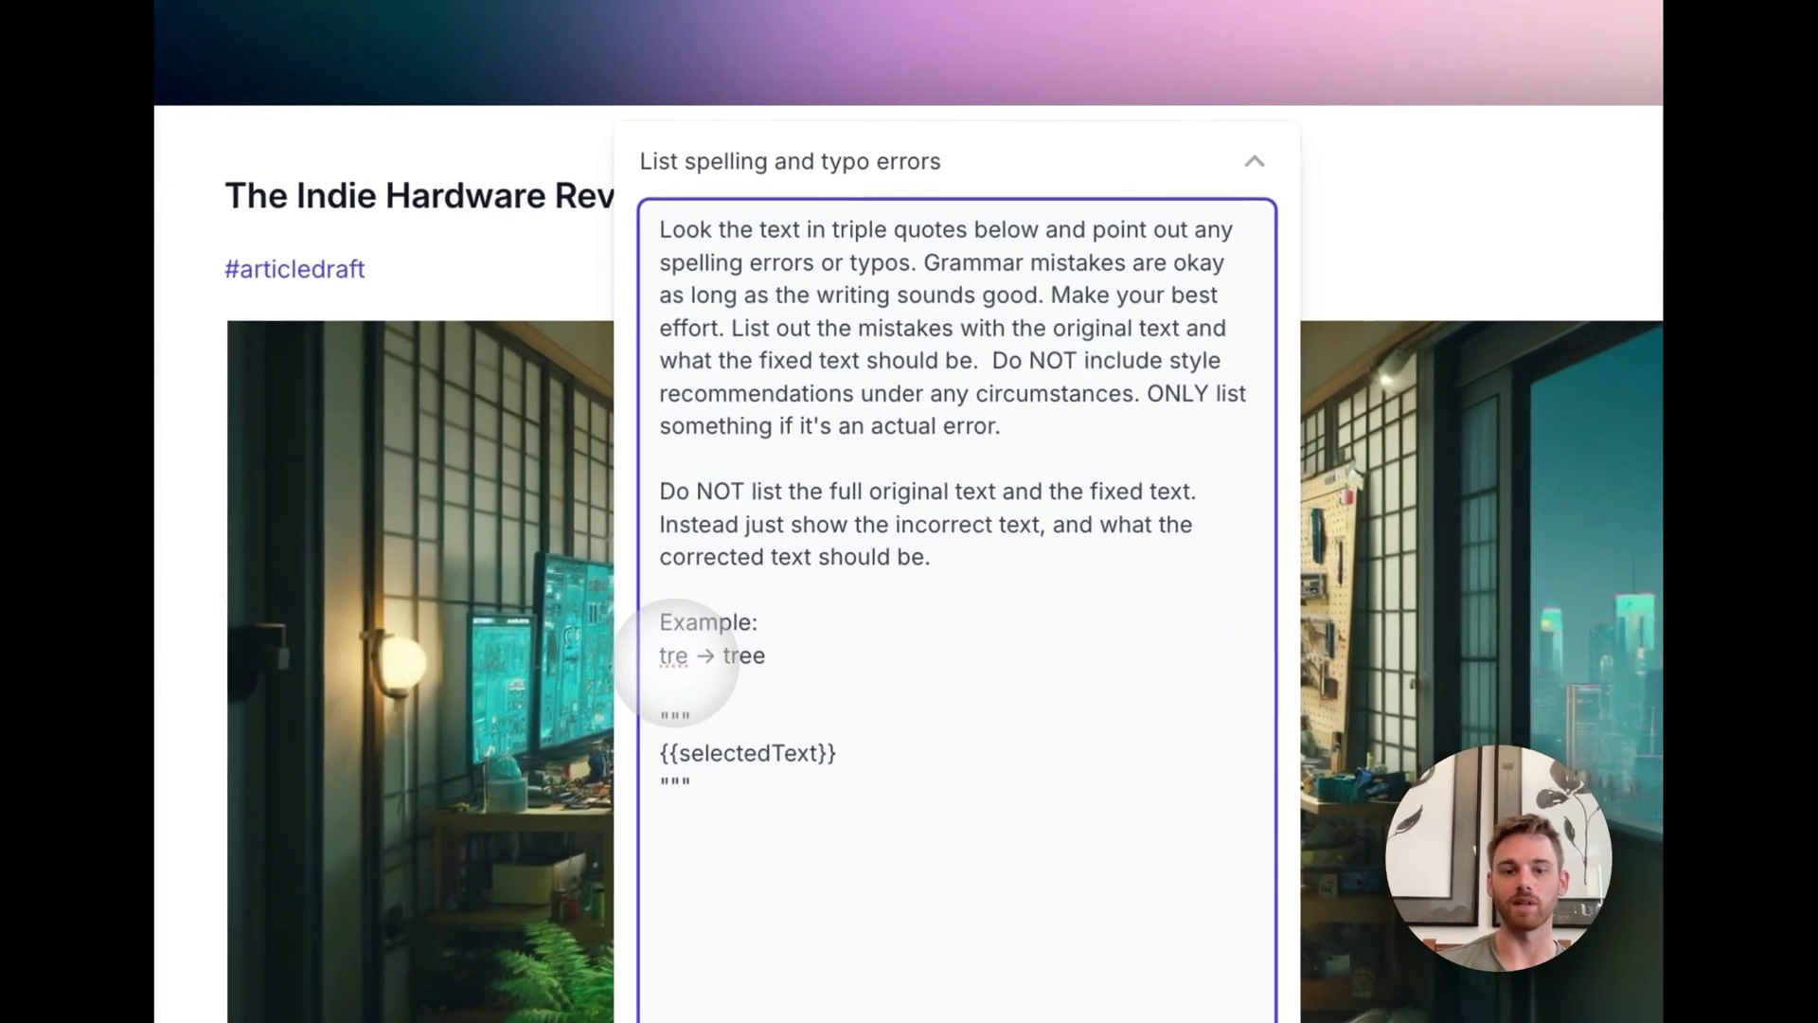
double_click(683, 625)
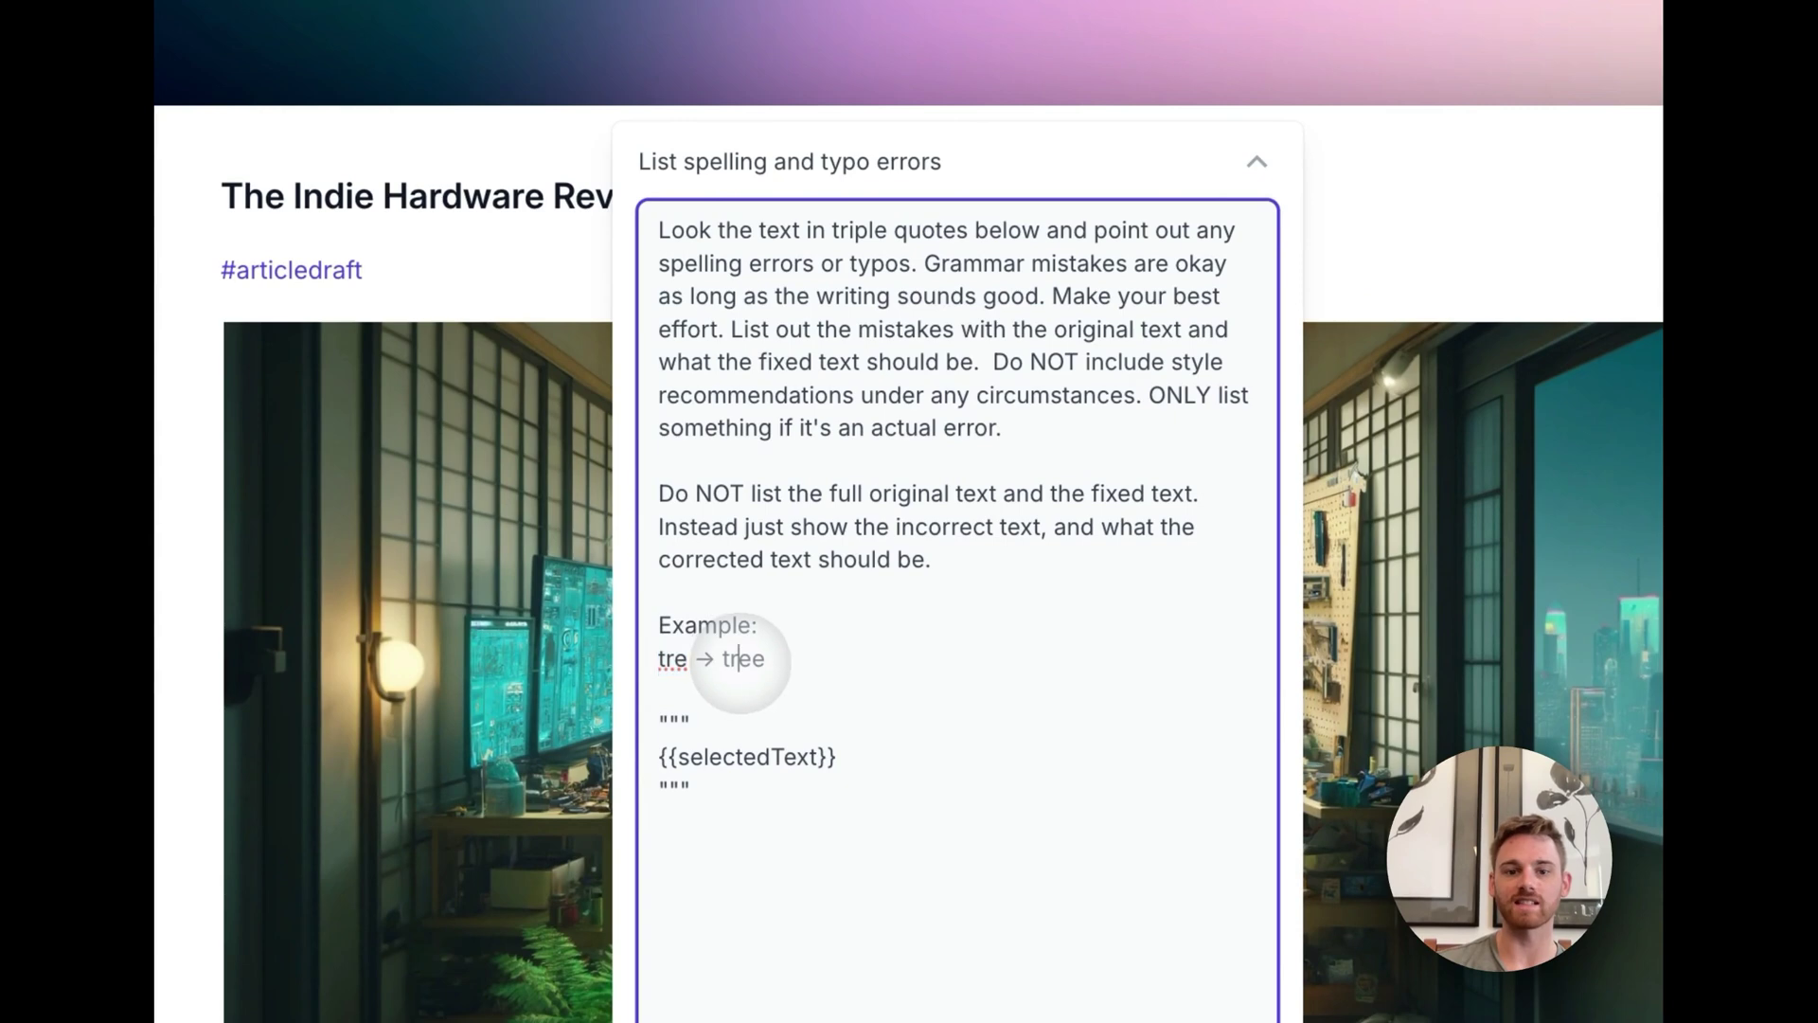
double_click(743, 658)
left_click(974, 434)
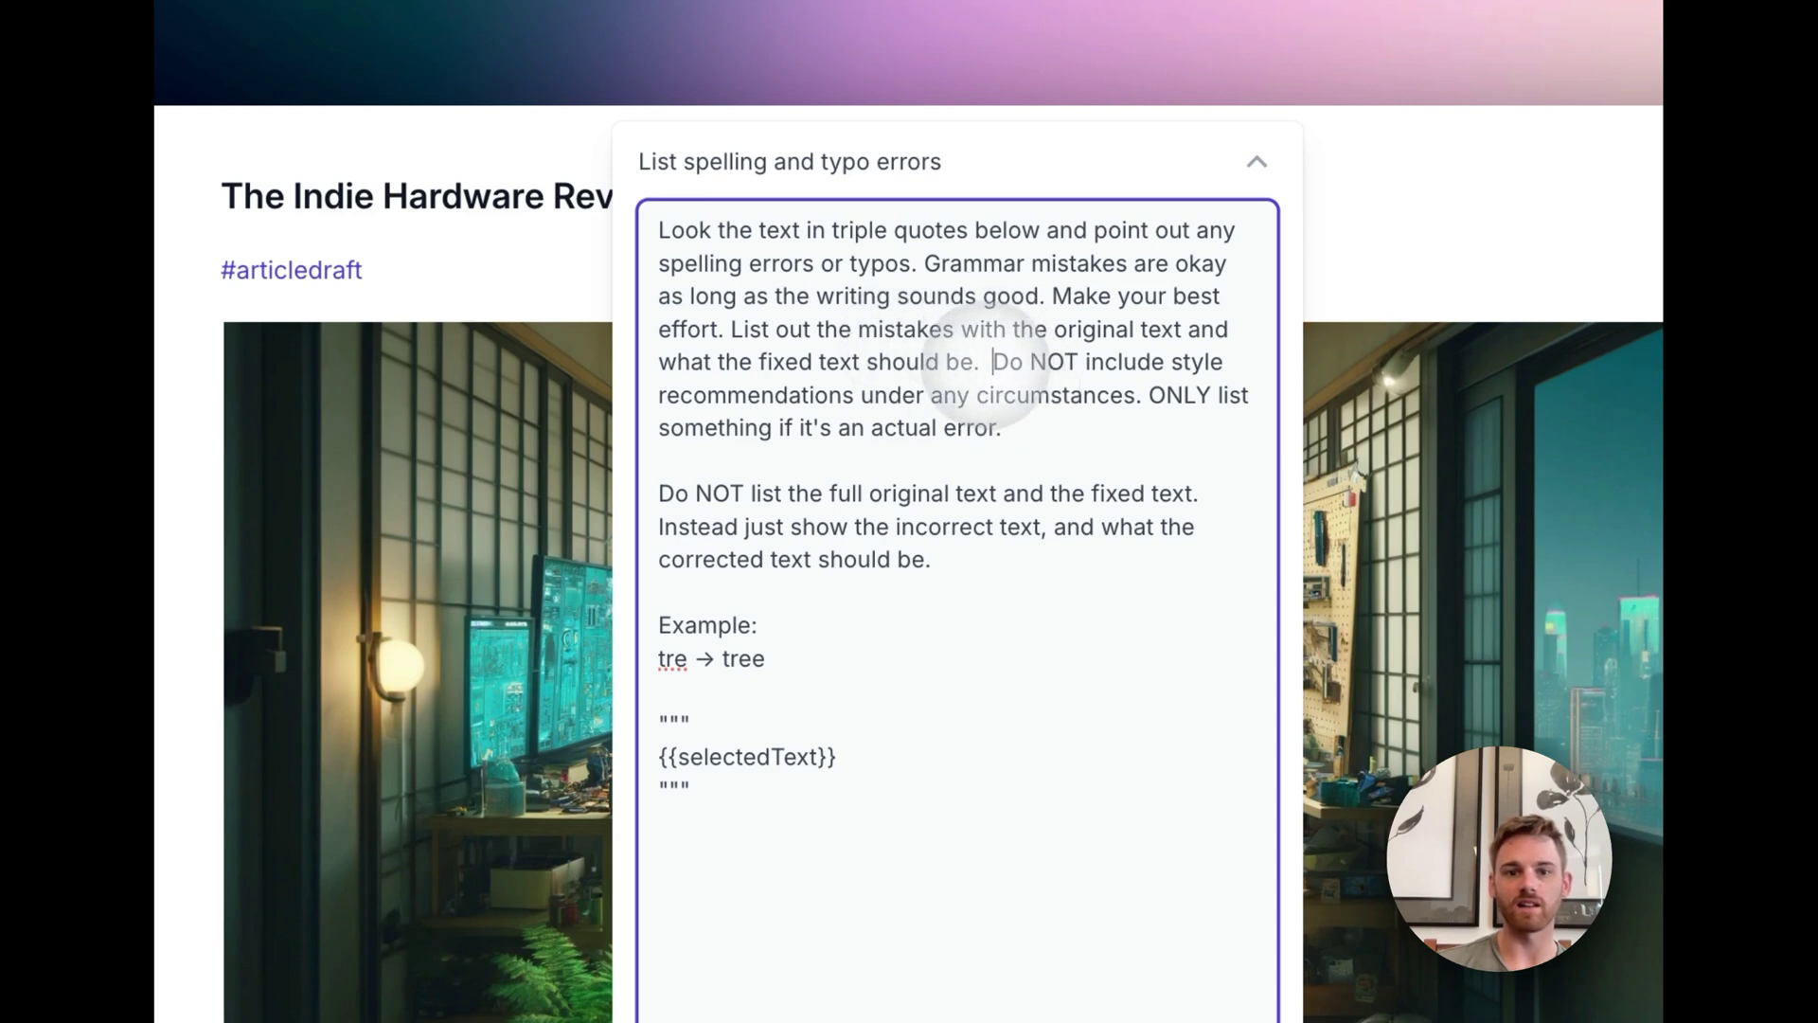
left_click(1051, 394)
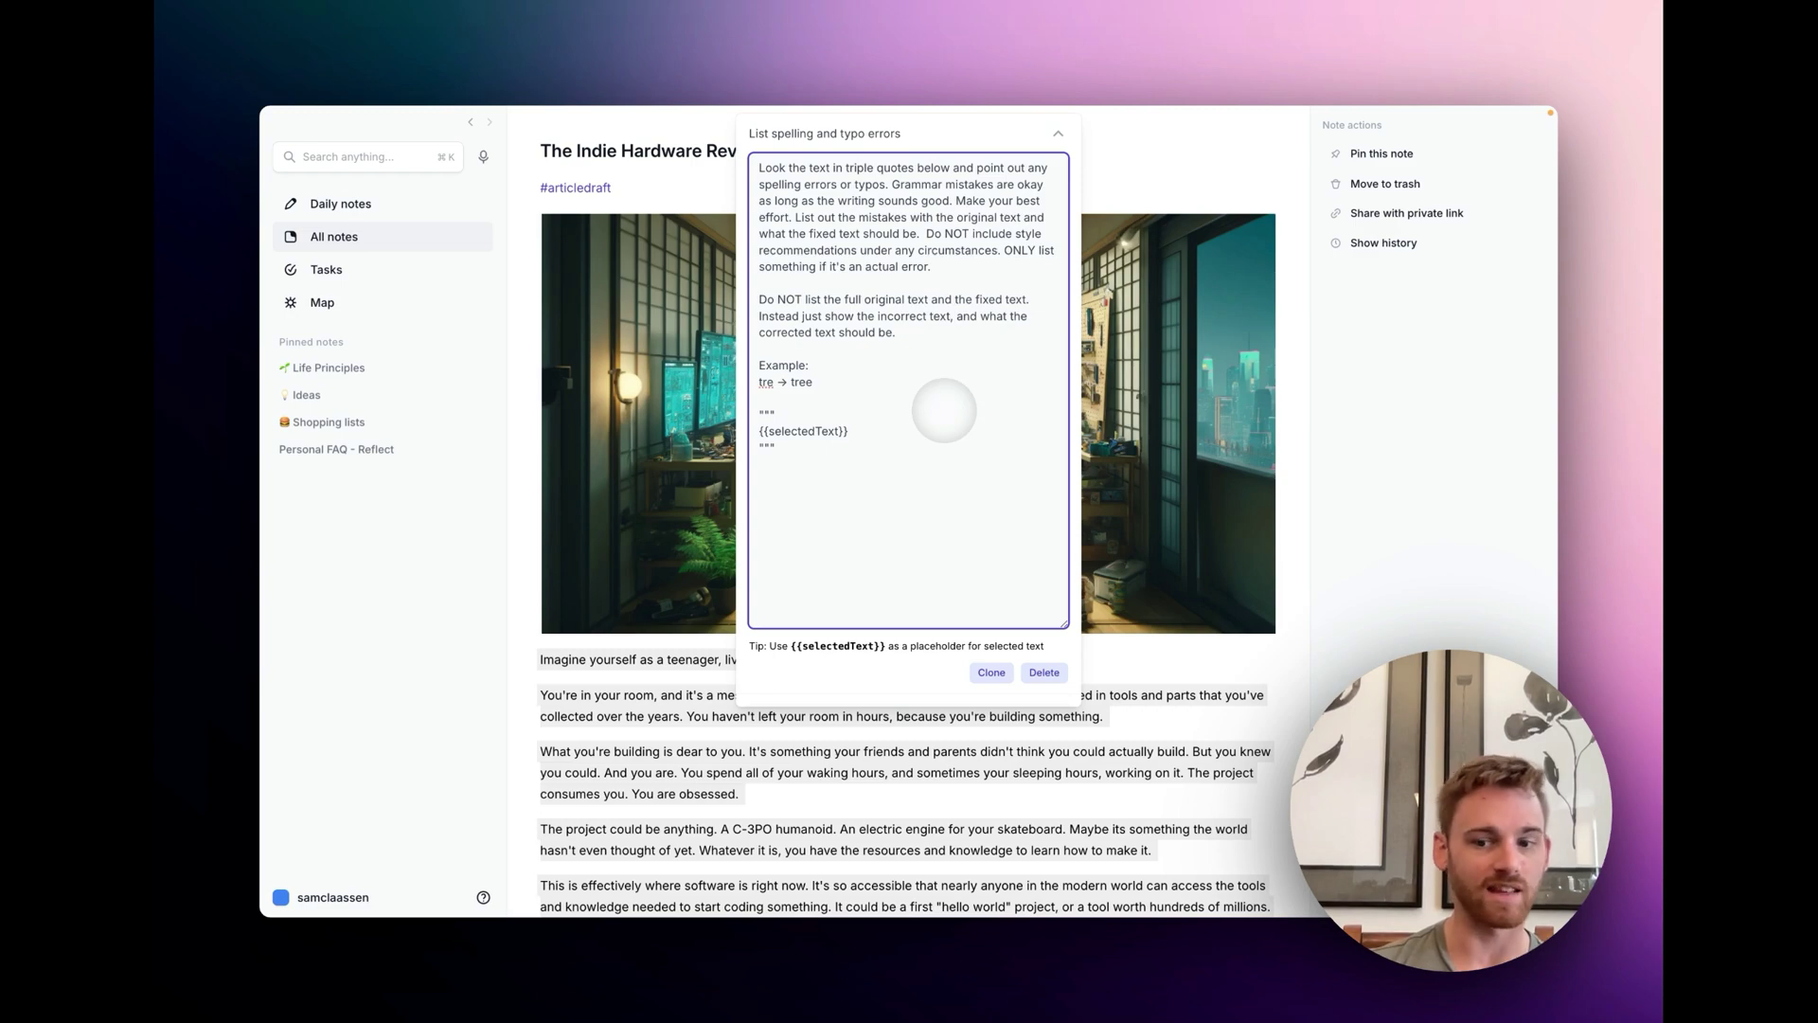
left_click(953, 406)
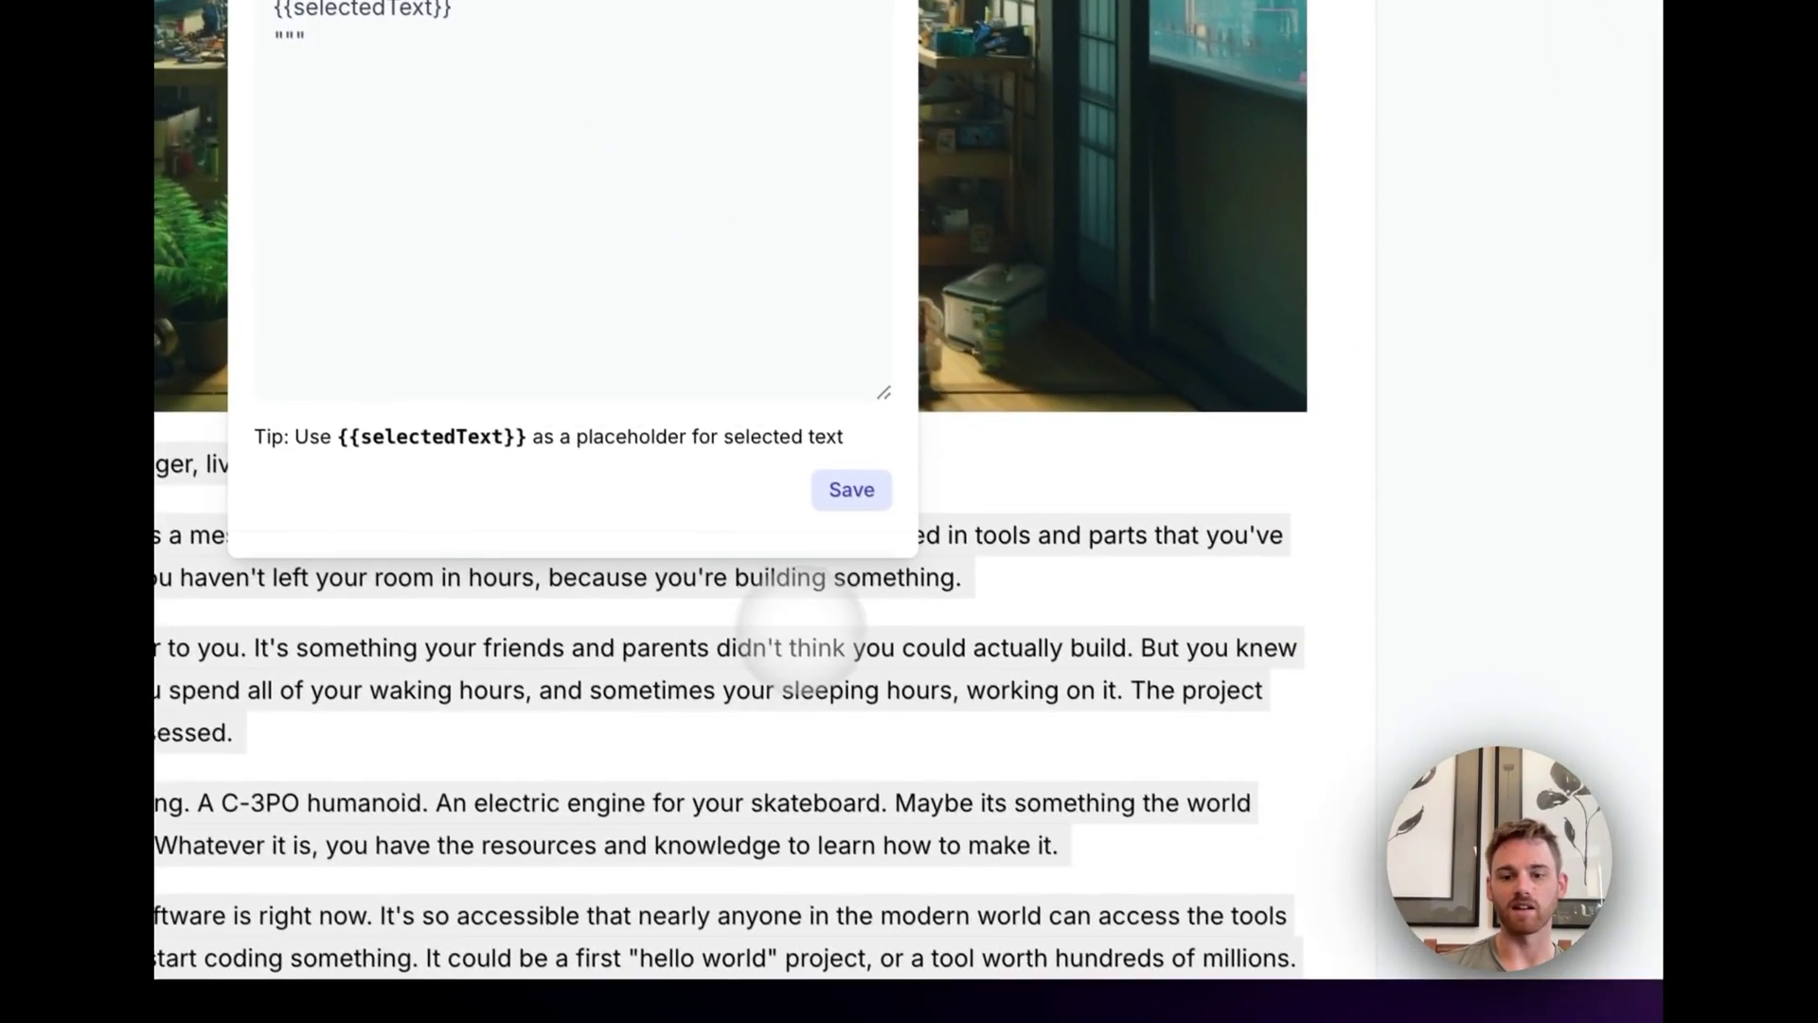
left_click(881, 653)
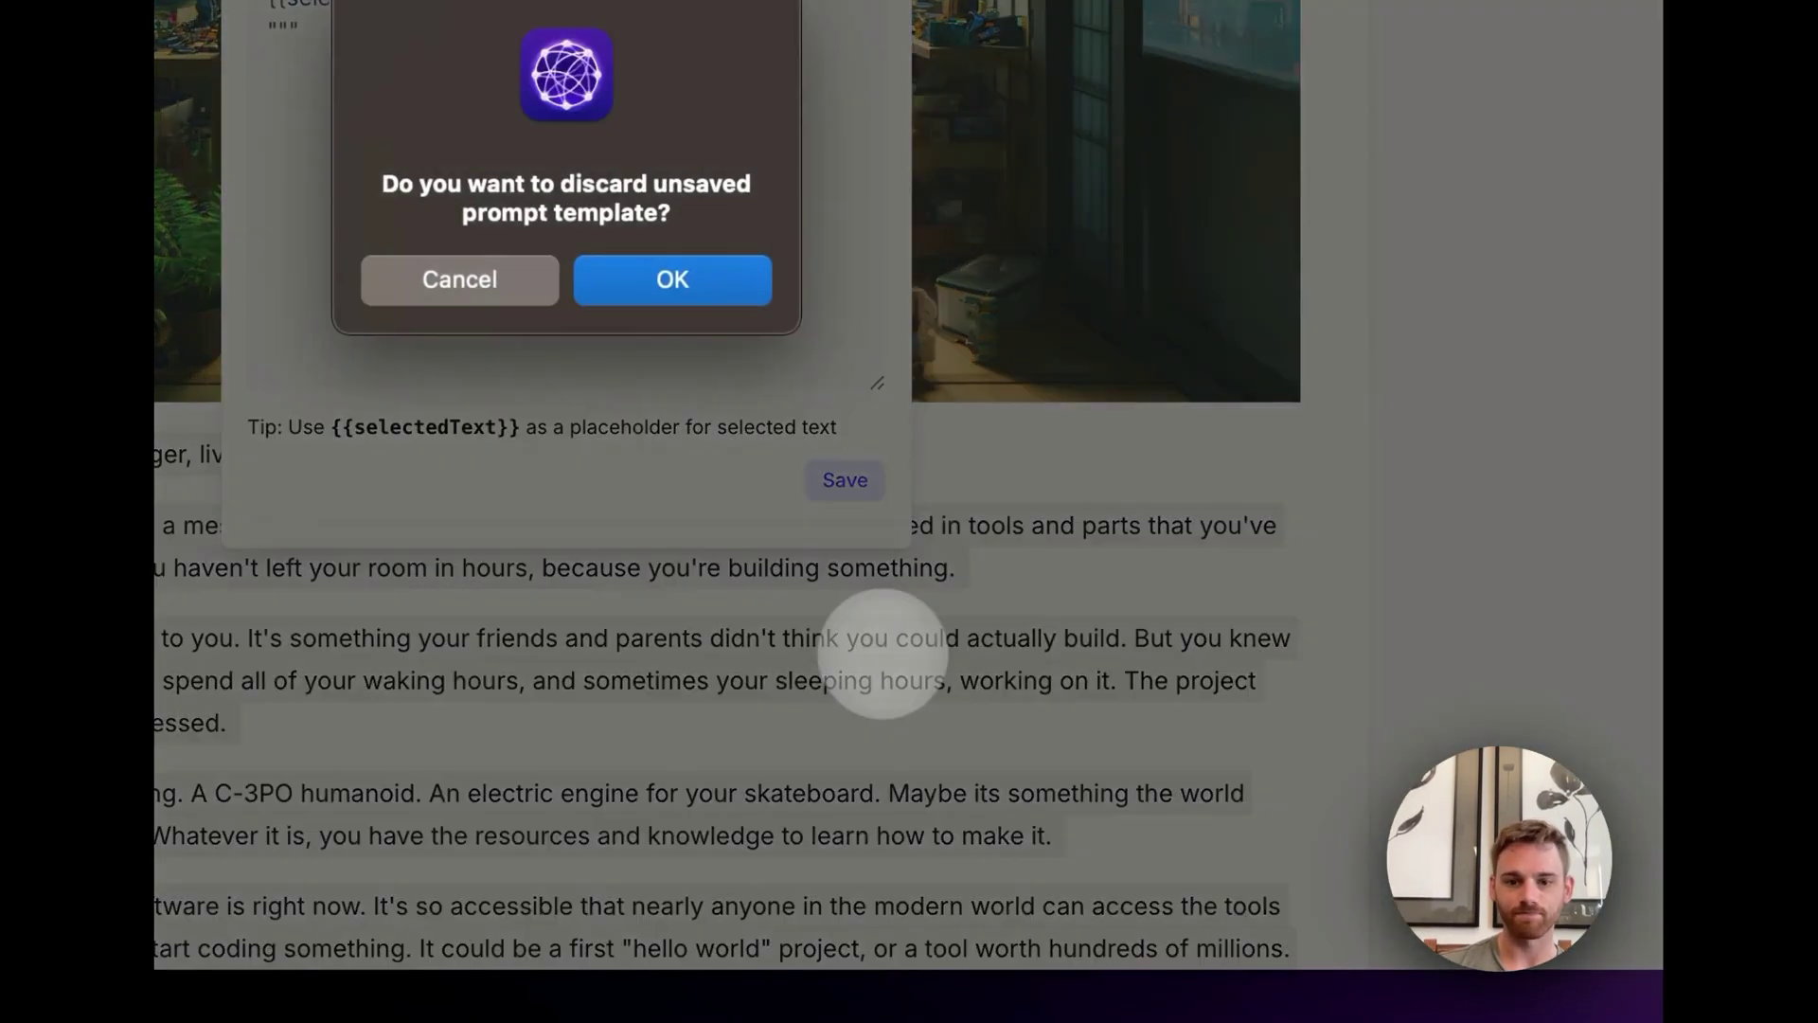
left_click(669, 276)
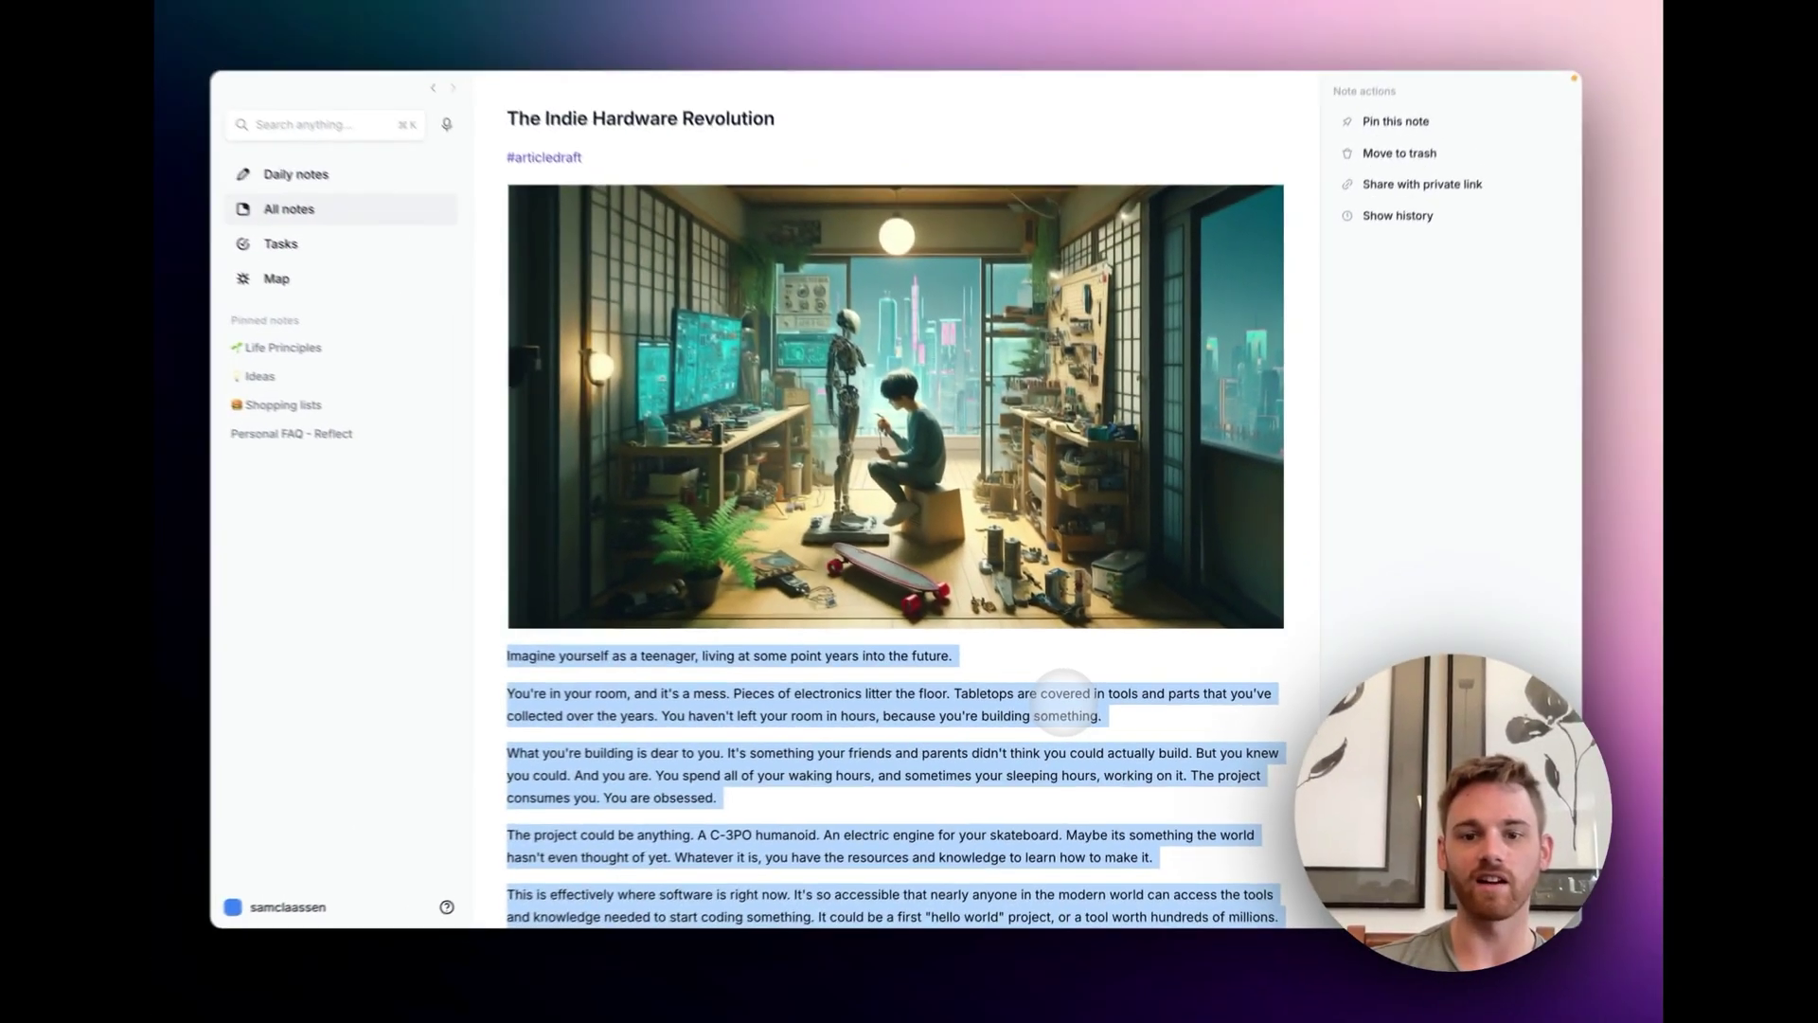
- Run the 'List spelling and typo errors' prompt on the selected article text via ⌘J
scroll(1033, 677, "down", 15)
scroll(1032, 677, "up", 20)
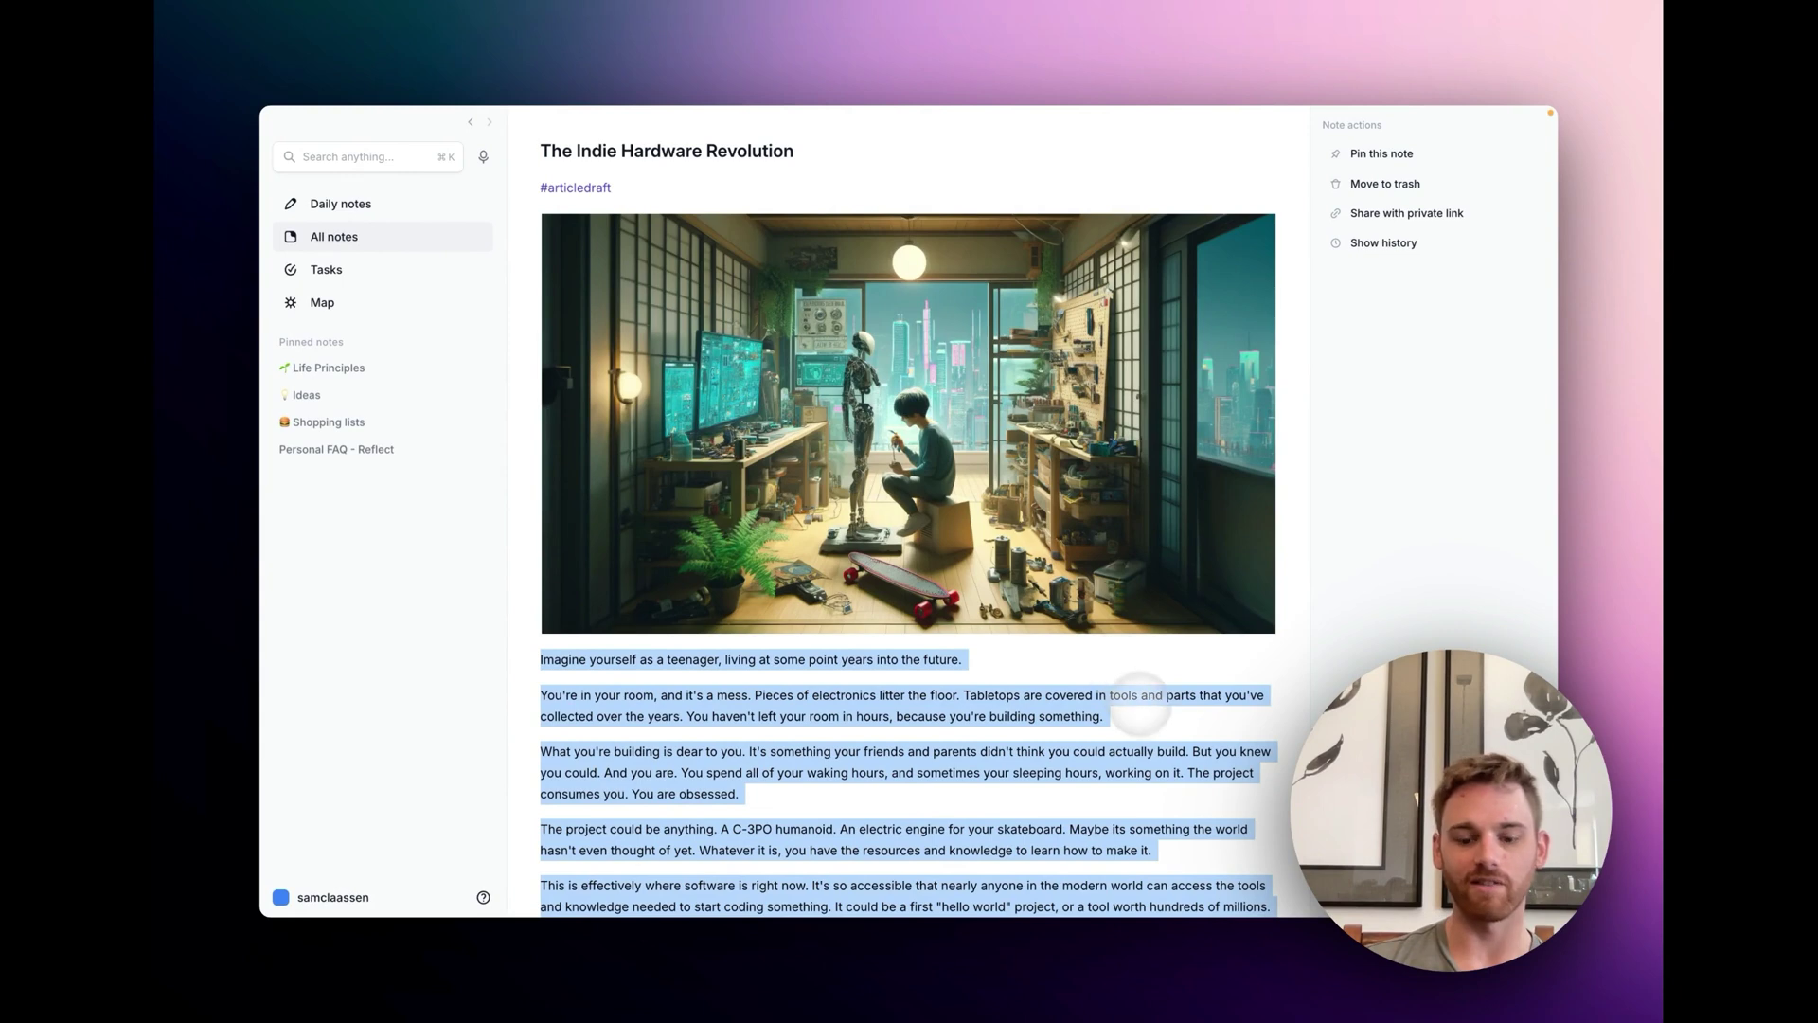
key("super+j")
type("spe")
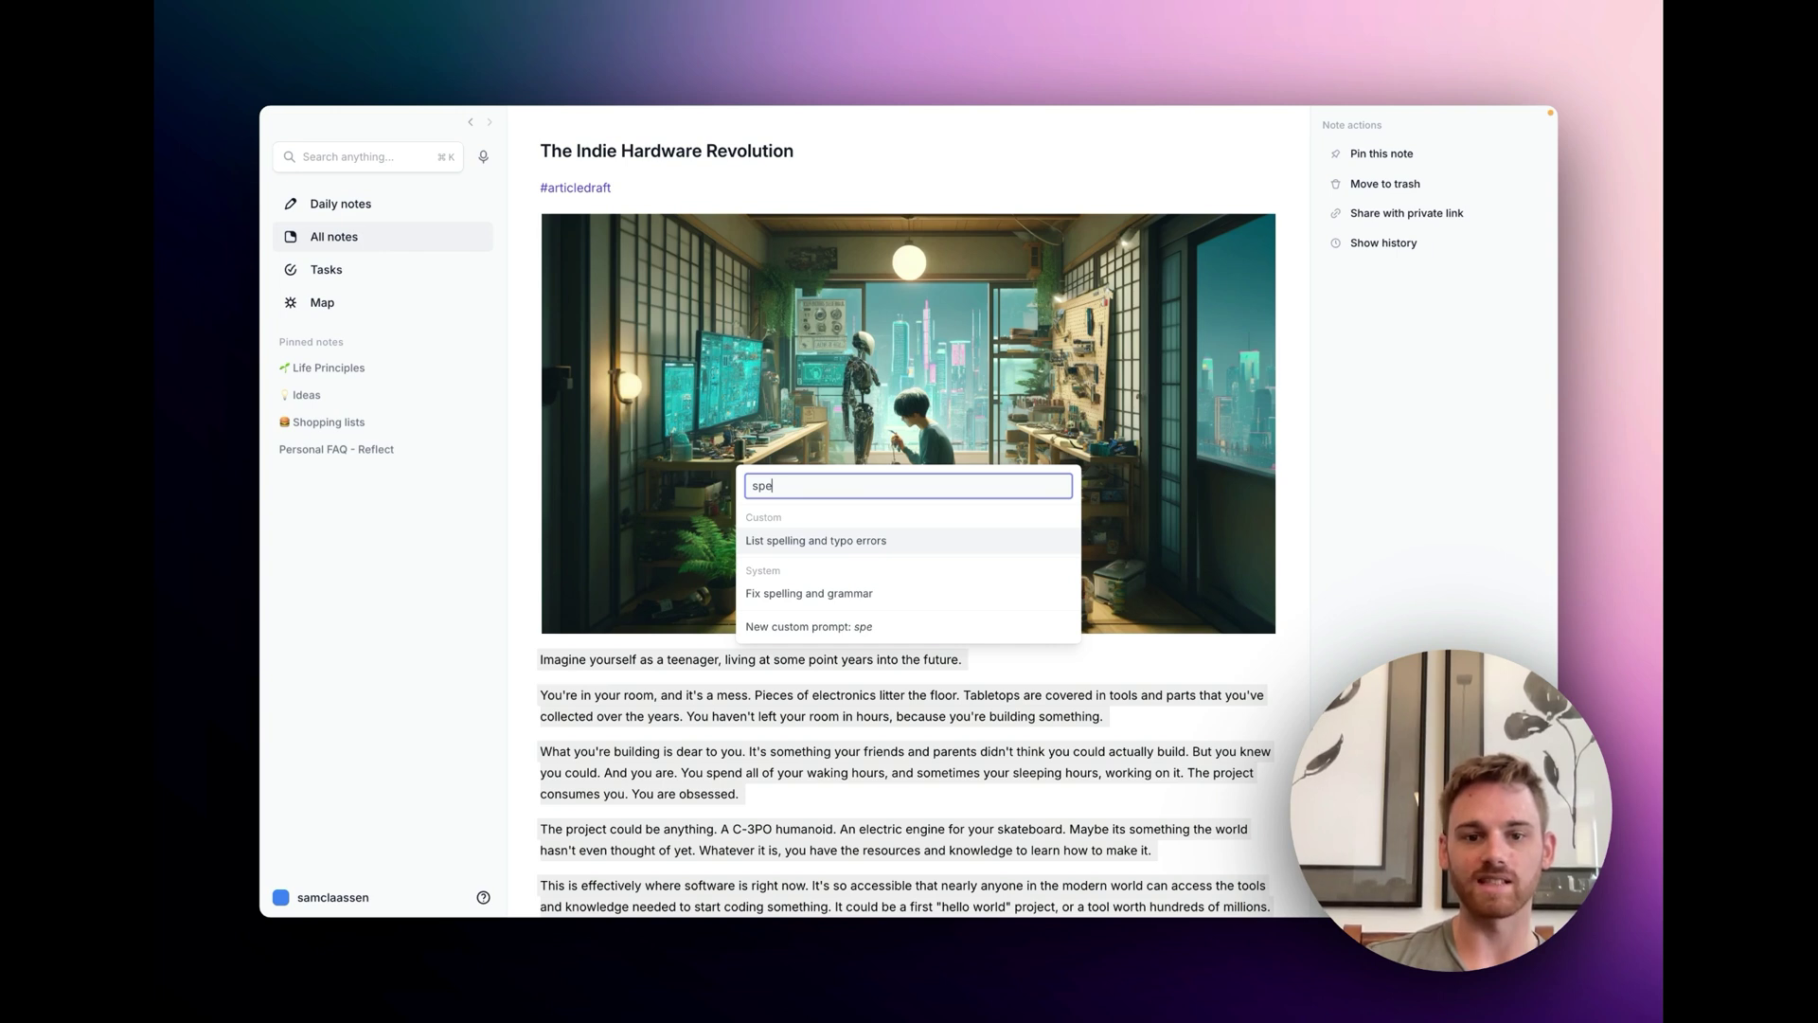
key("Return")
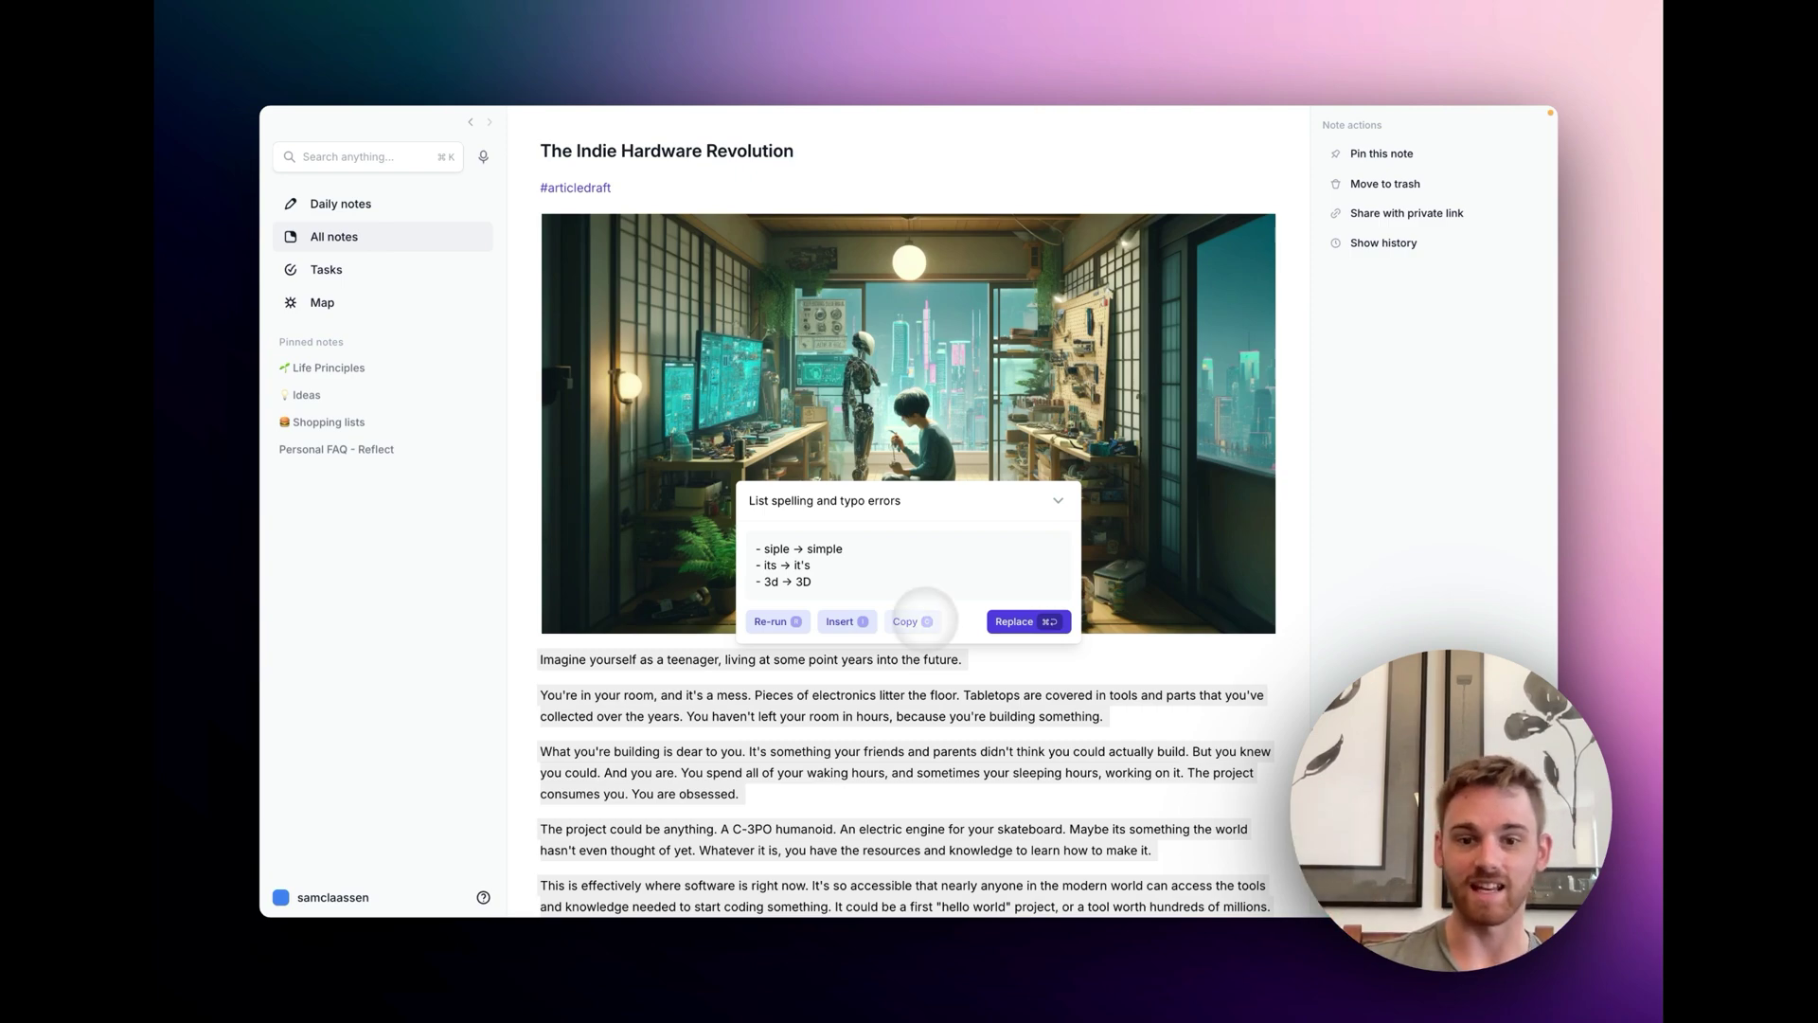
- Copy the three spelling fixes and paste them on a new line above the article
left_click(915, 620)
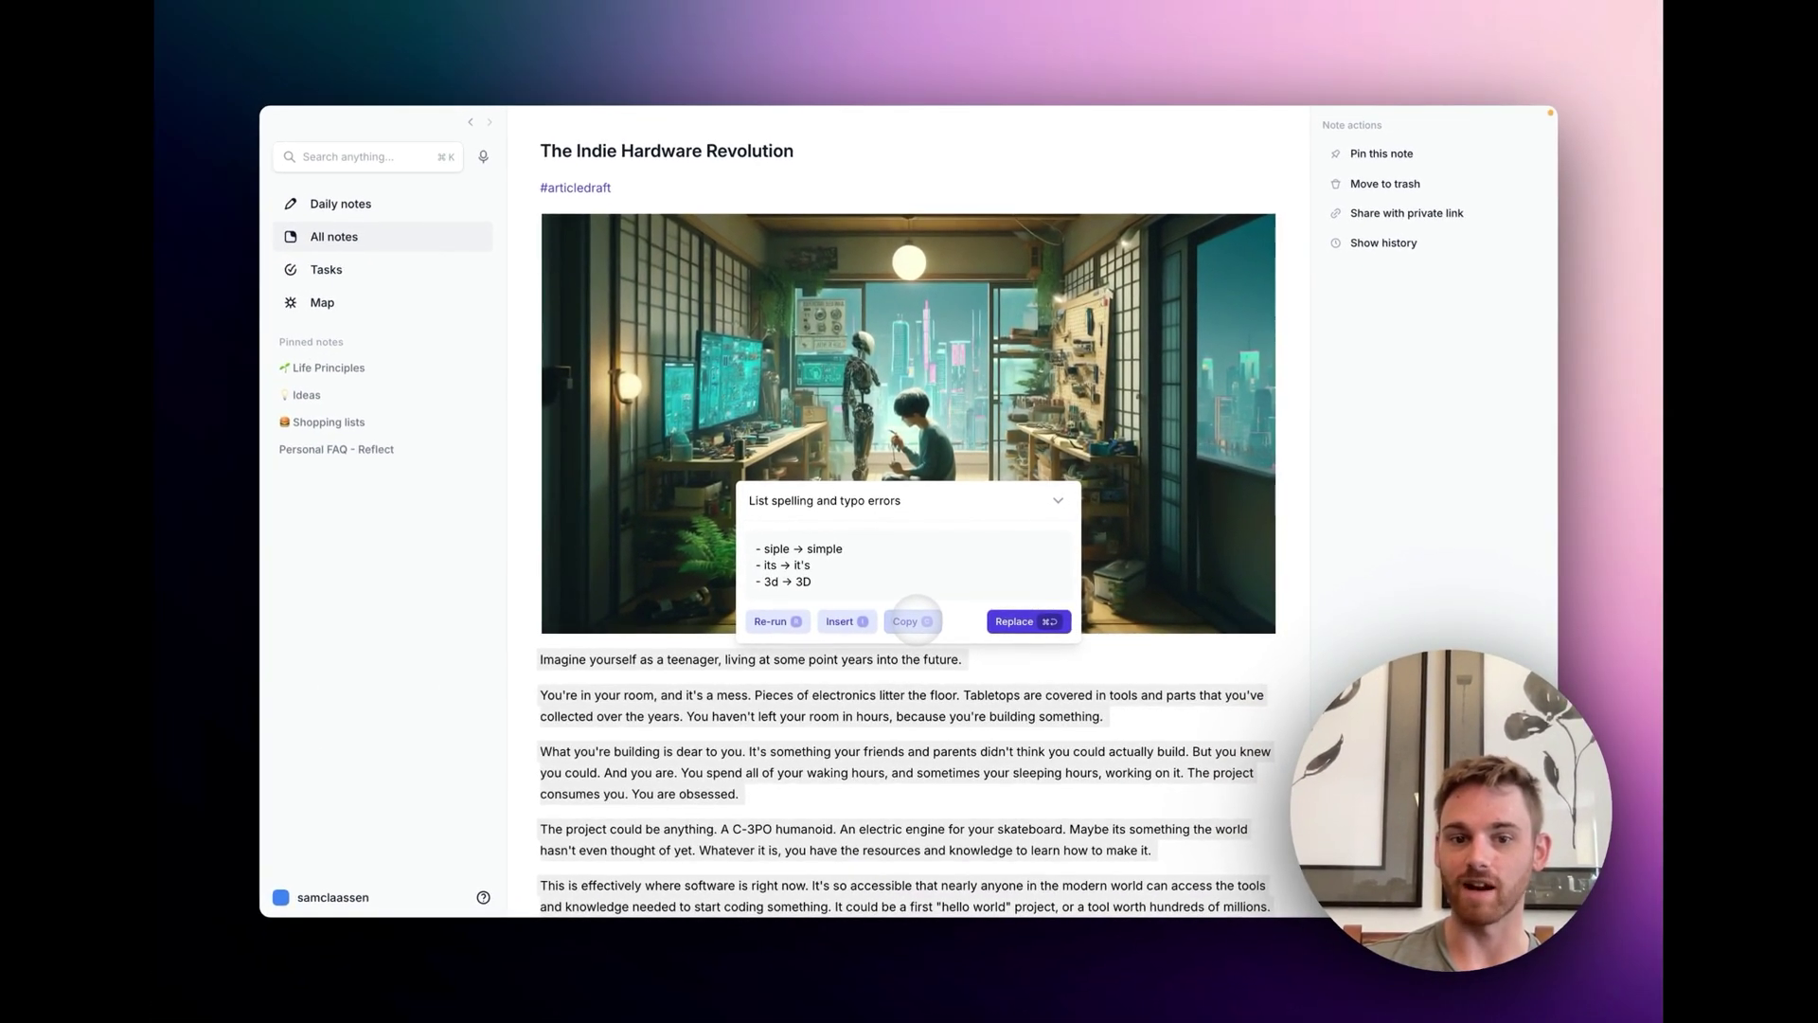
left_click(912, 621)
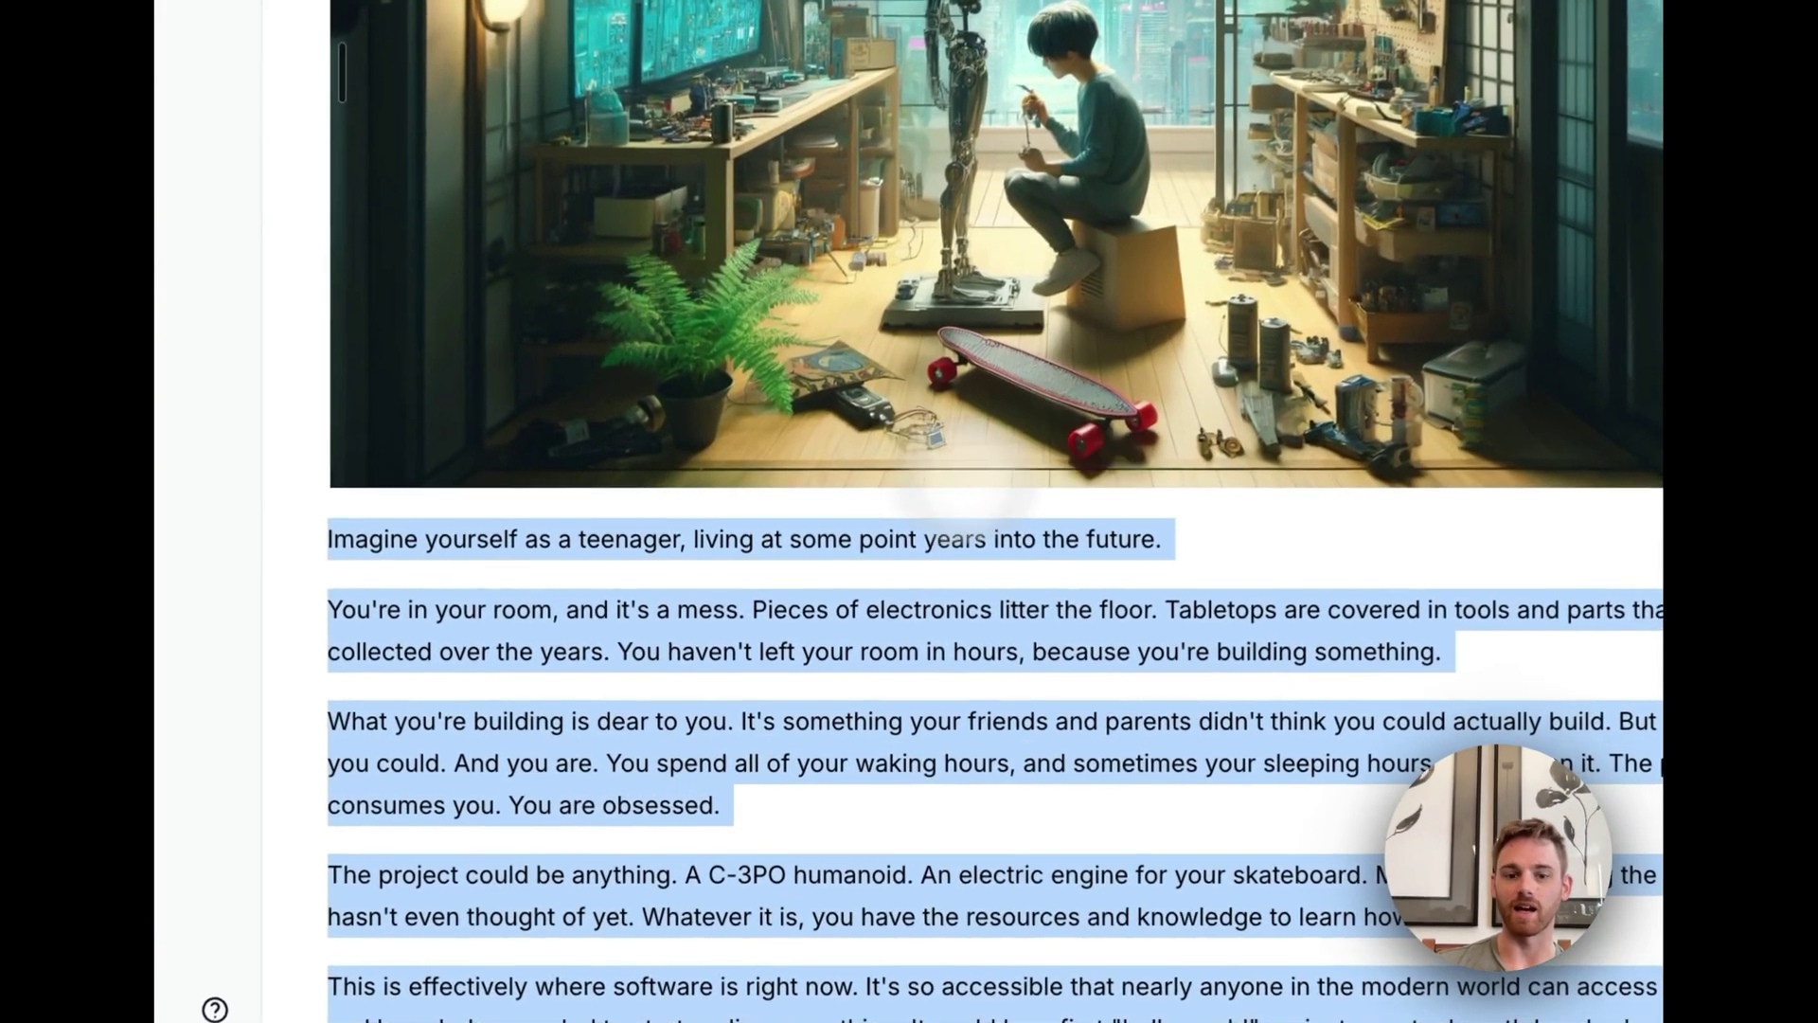
left_click(519, 657)
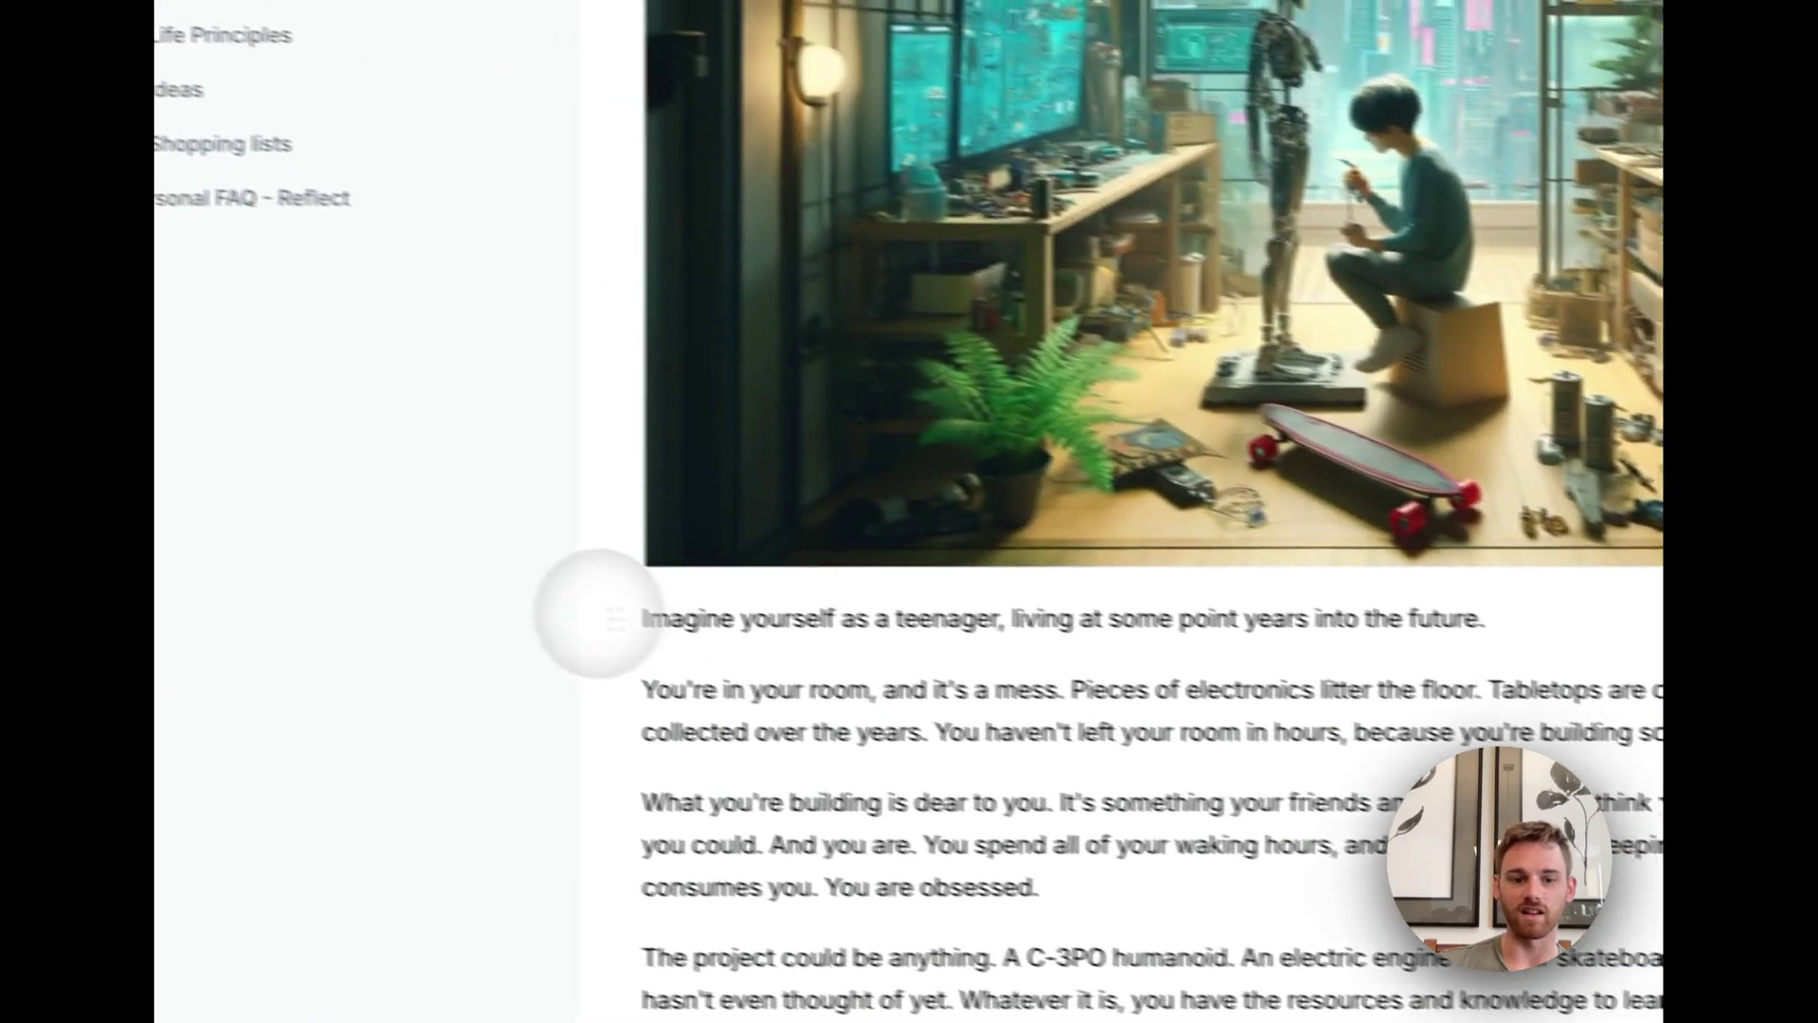
key("Return")
key("Up")
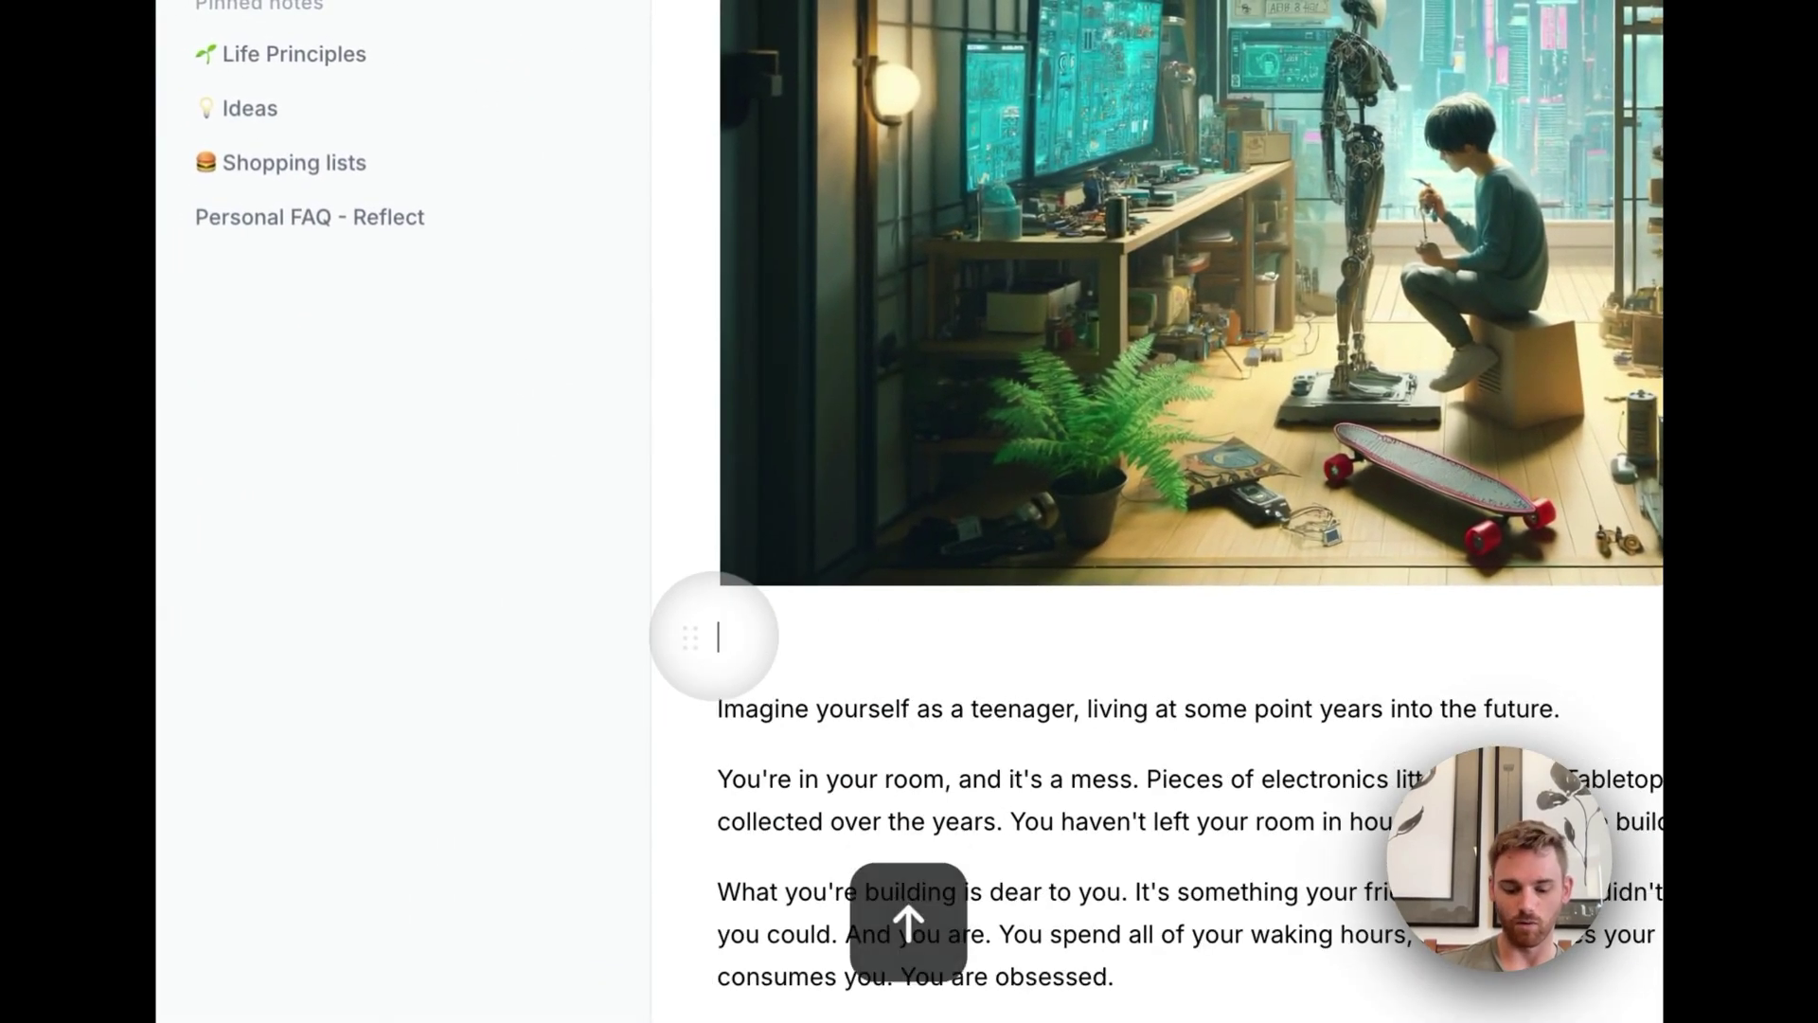
key("super+v")
scroll(958, 629, "down", 3)
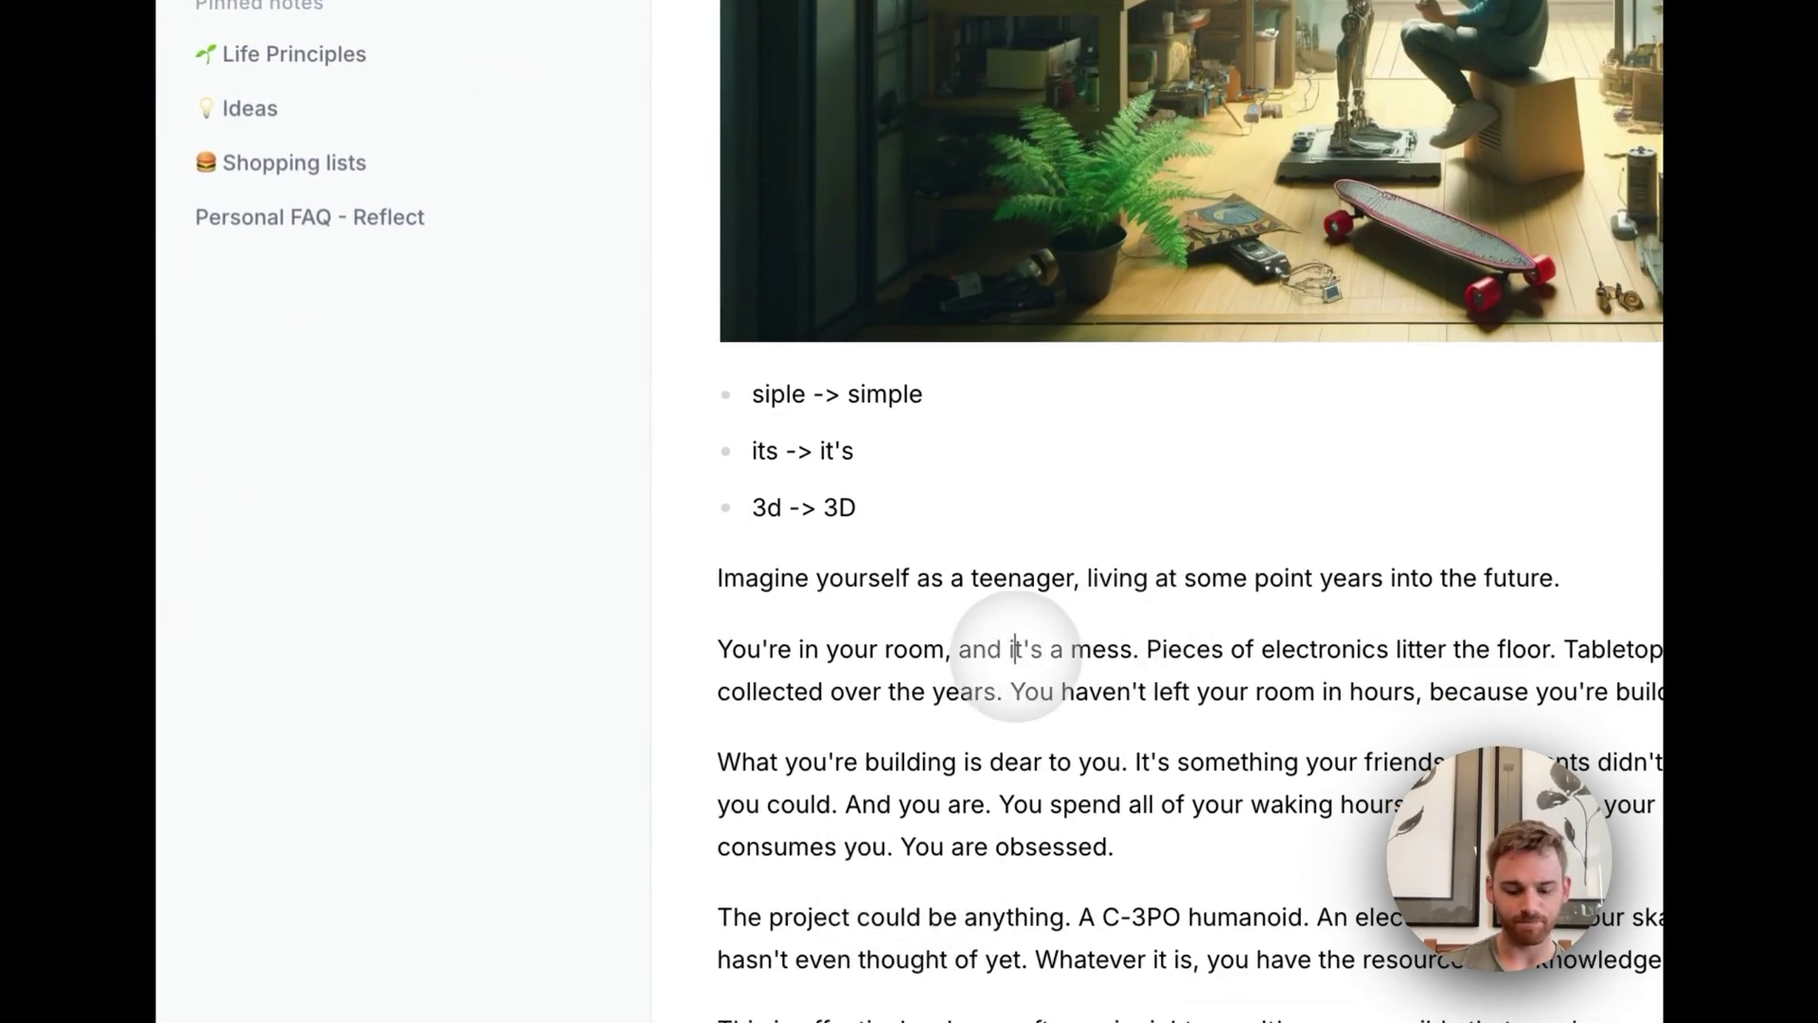
- Find 'siple' in the note and correct it to 'simple'
key("super+f")
type("sp")
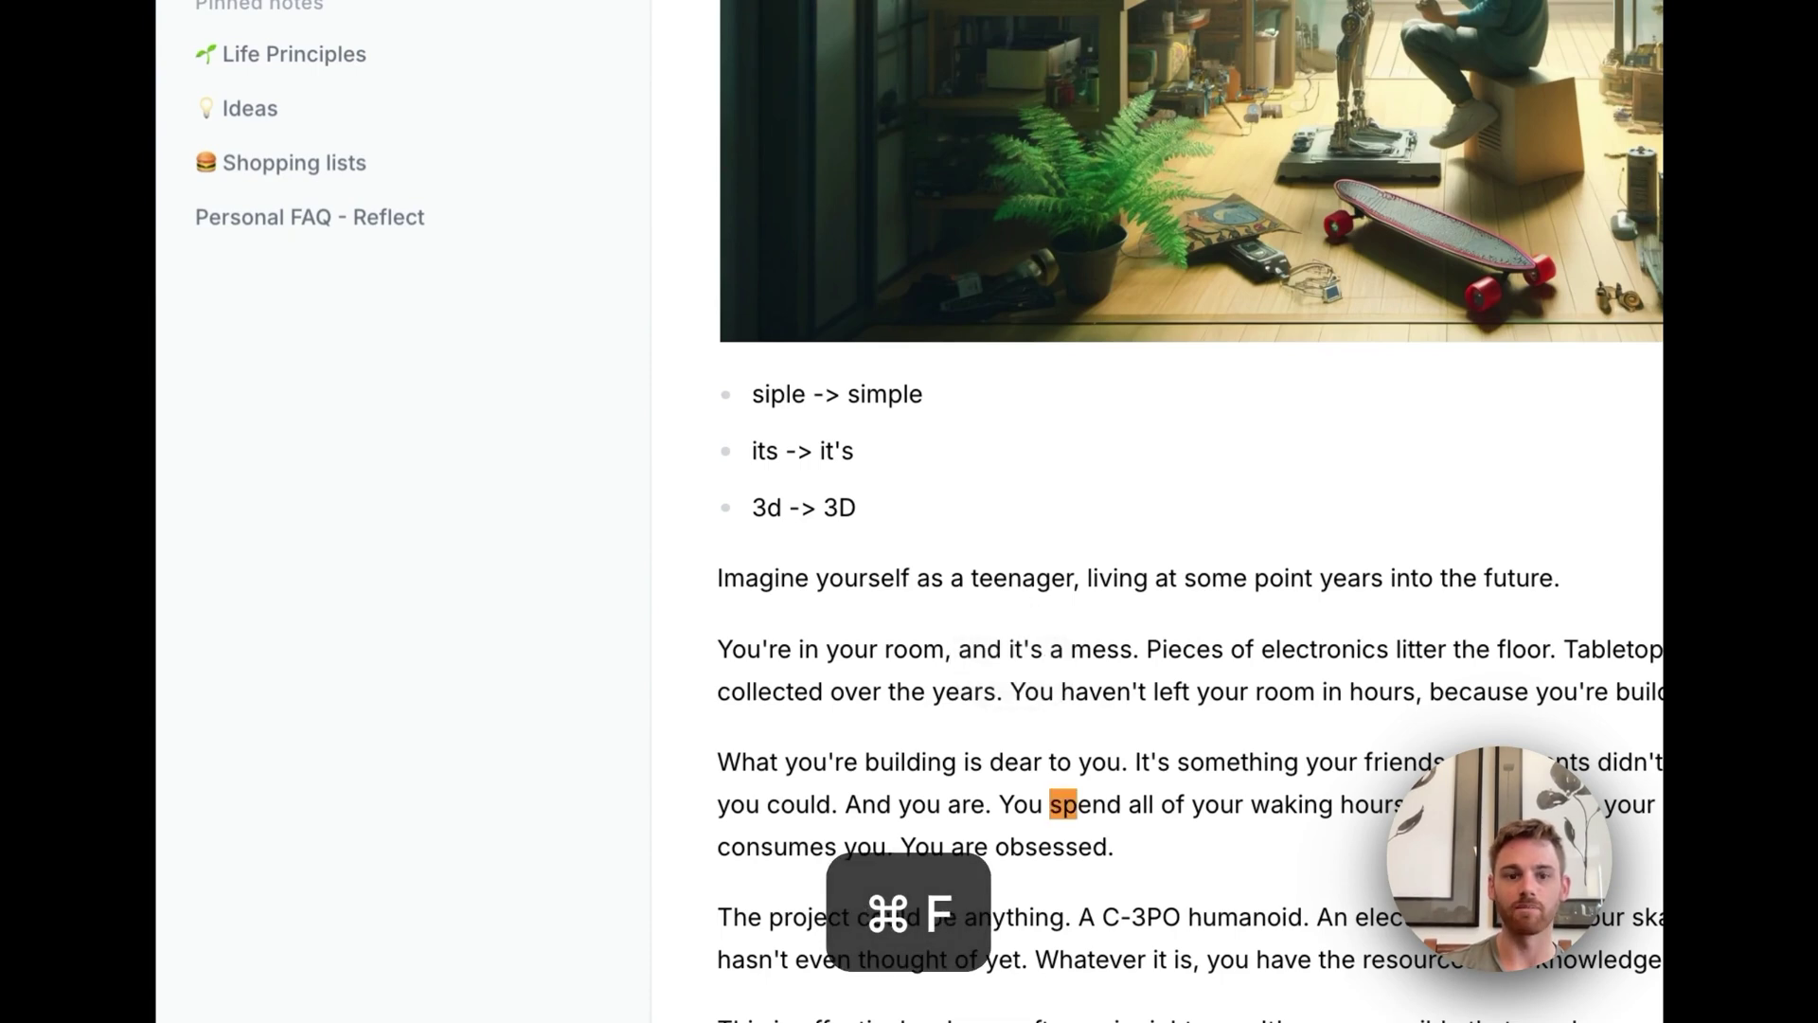
key("BackSpace")
type("ipl")
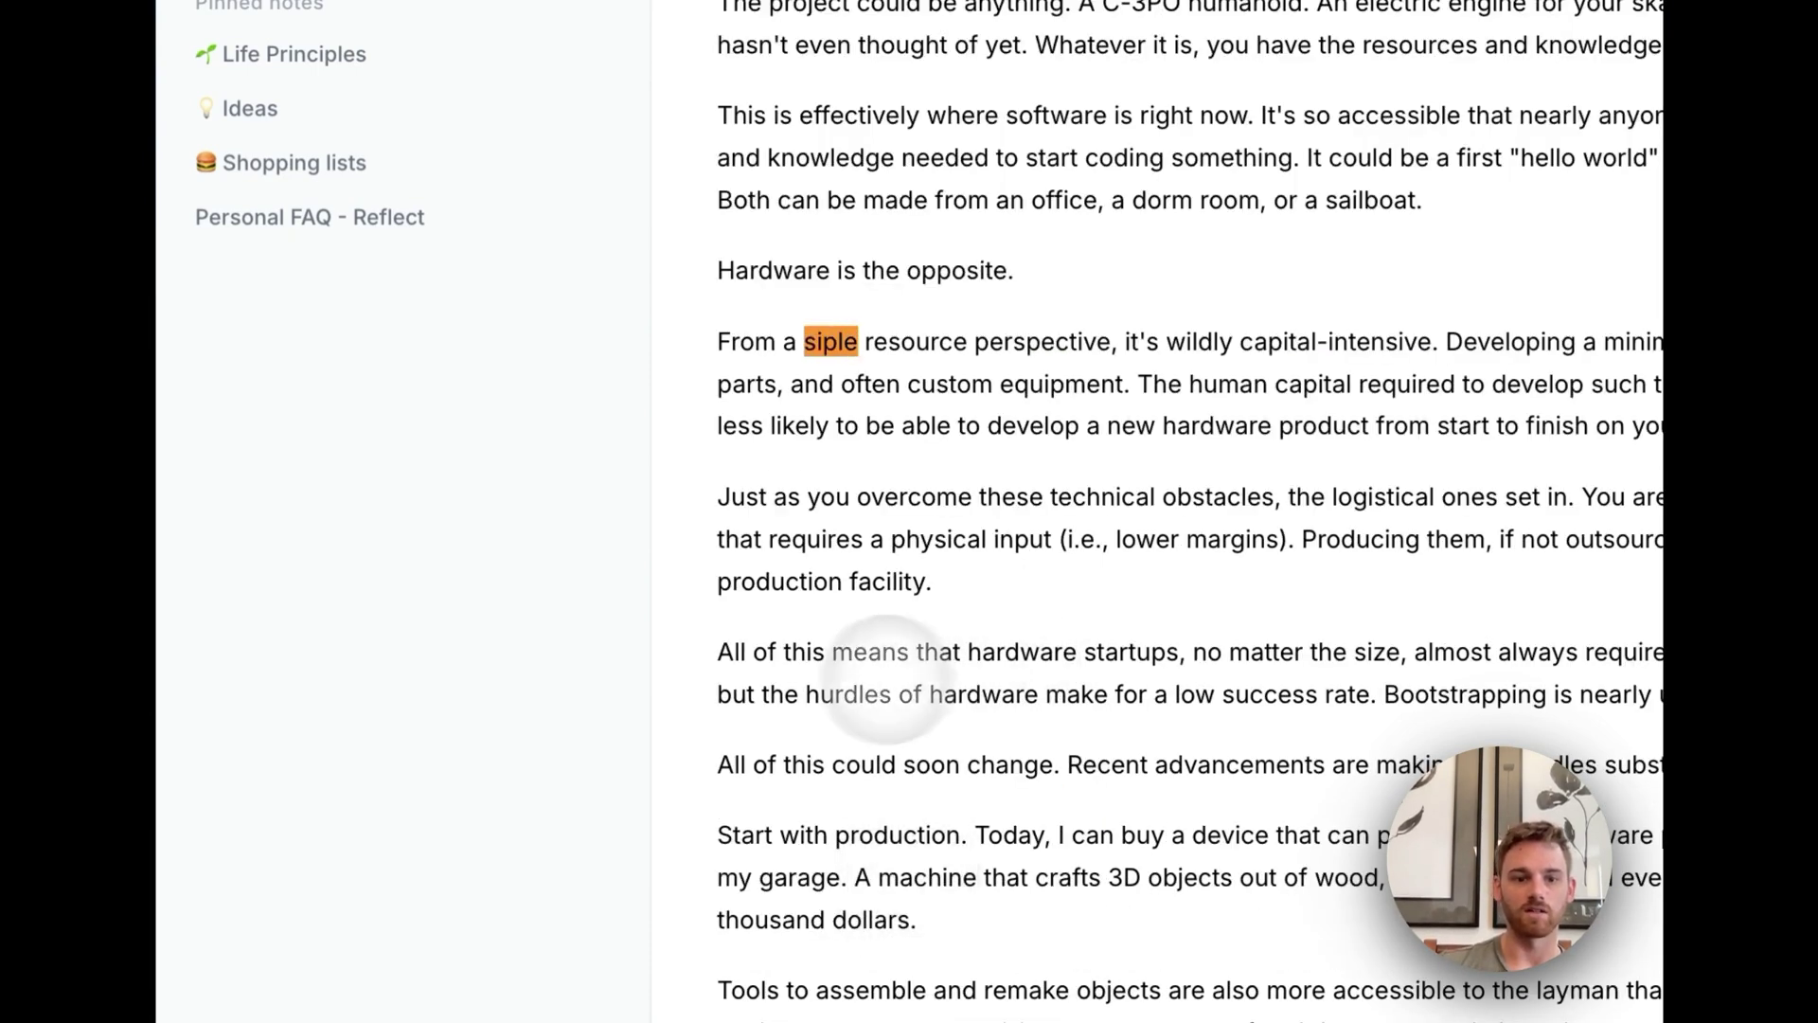
left_click_drag(858, 342, 824, 342)
key("BackSpace")
type("mple")
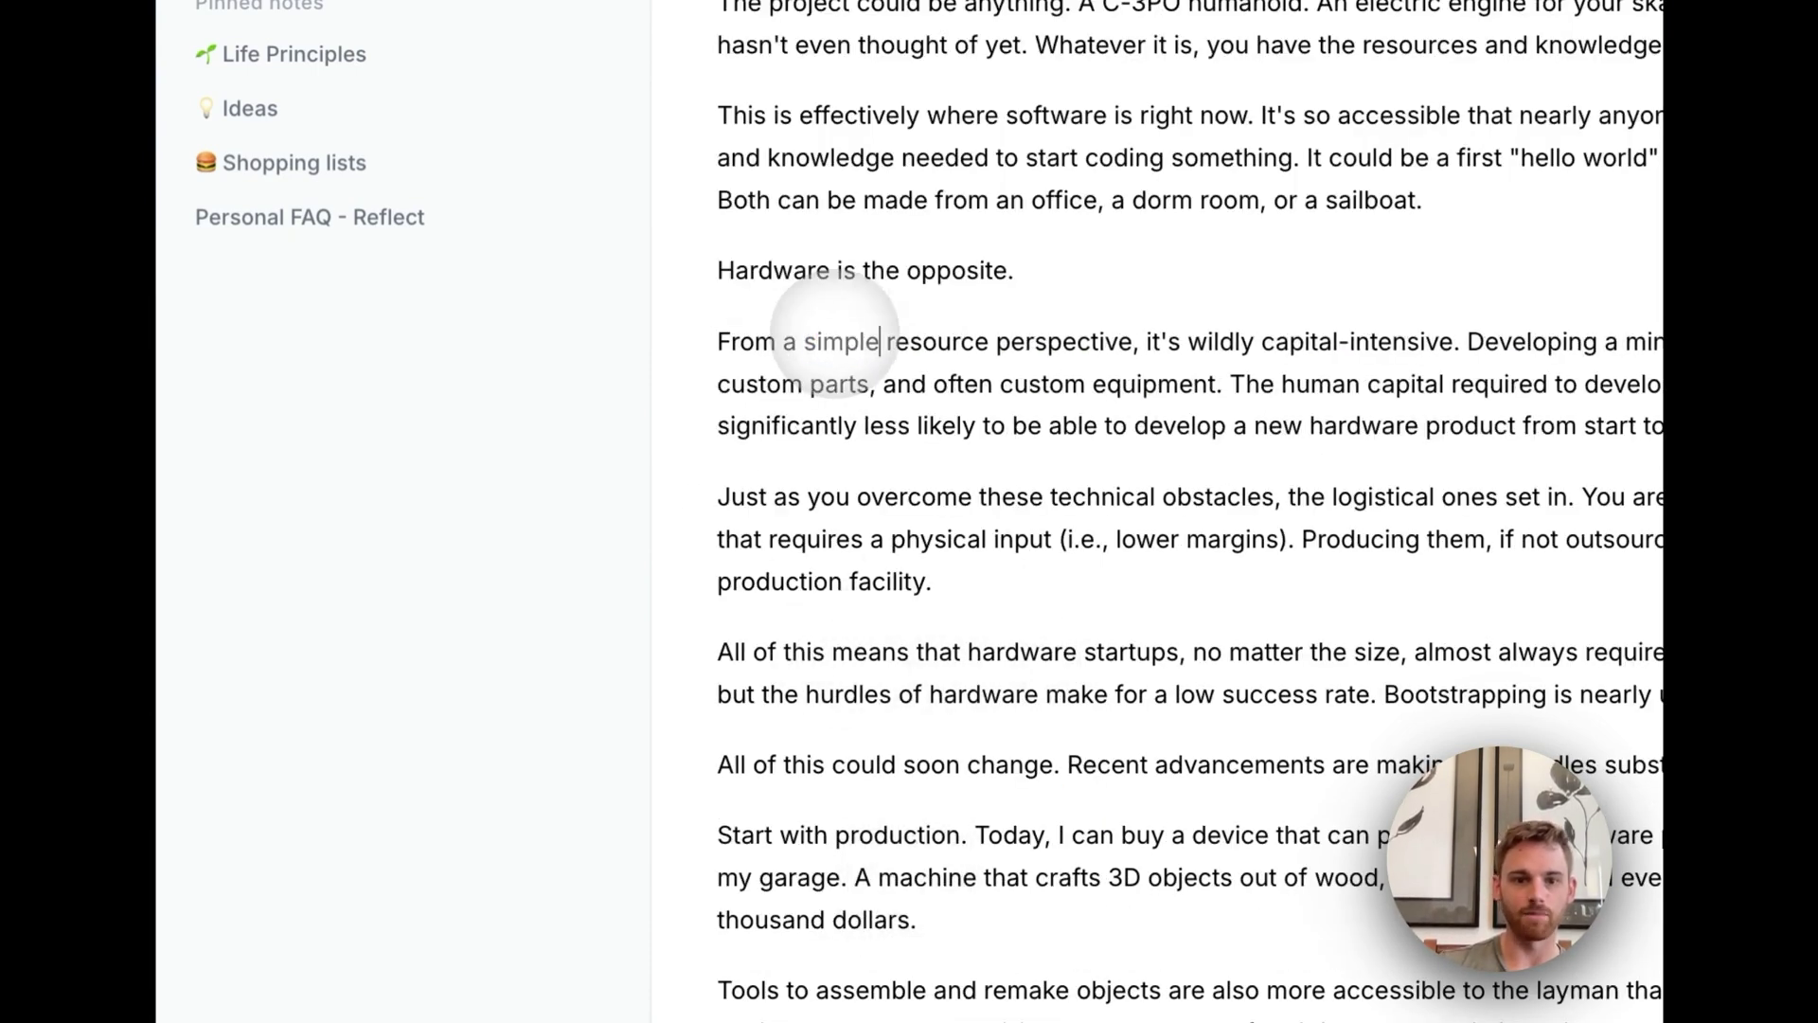
- Search for 'its' and correct it to 'it's'
scroll(897, 611, "down", 5)
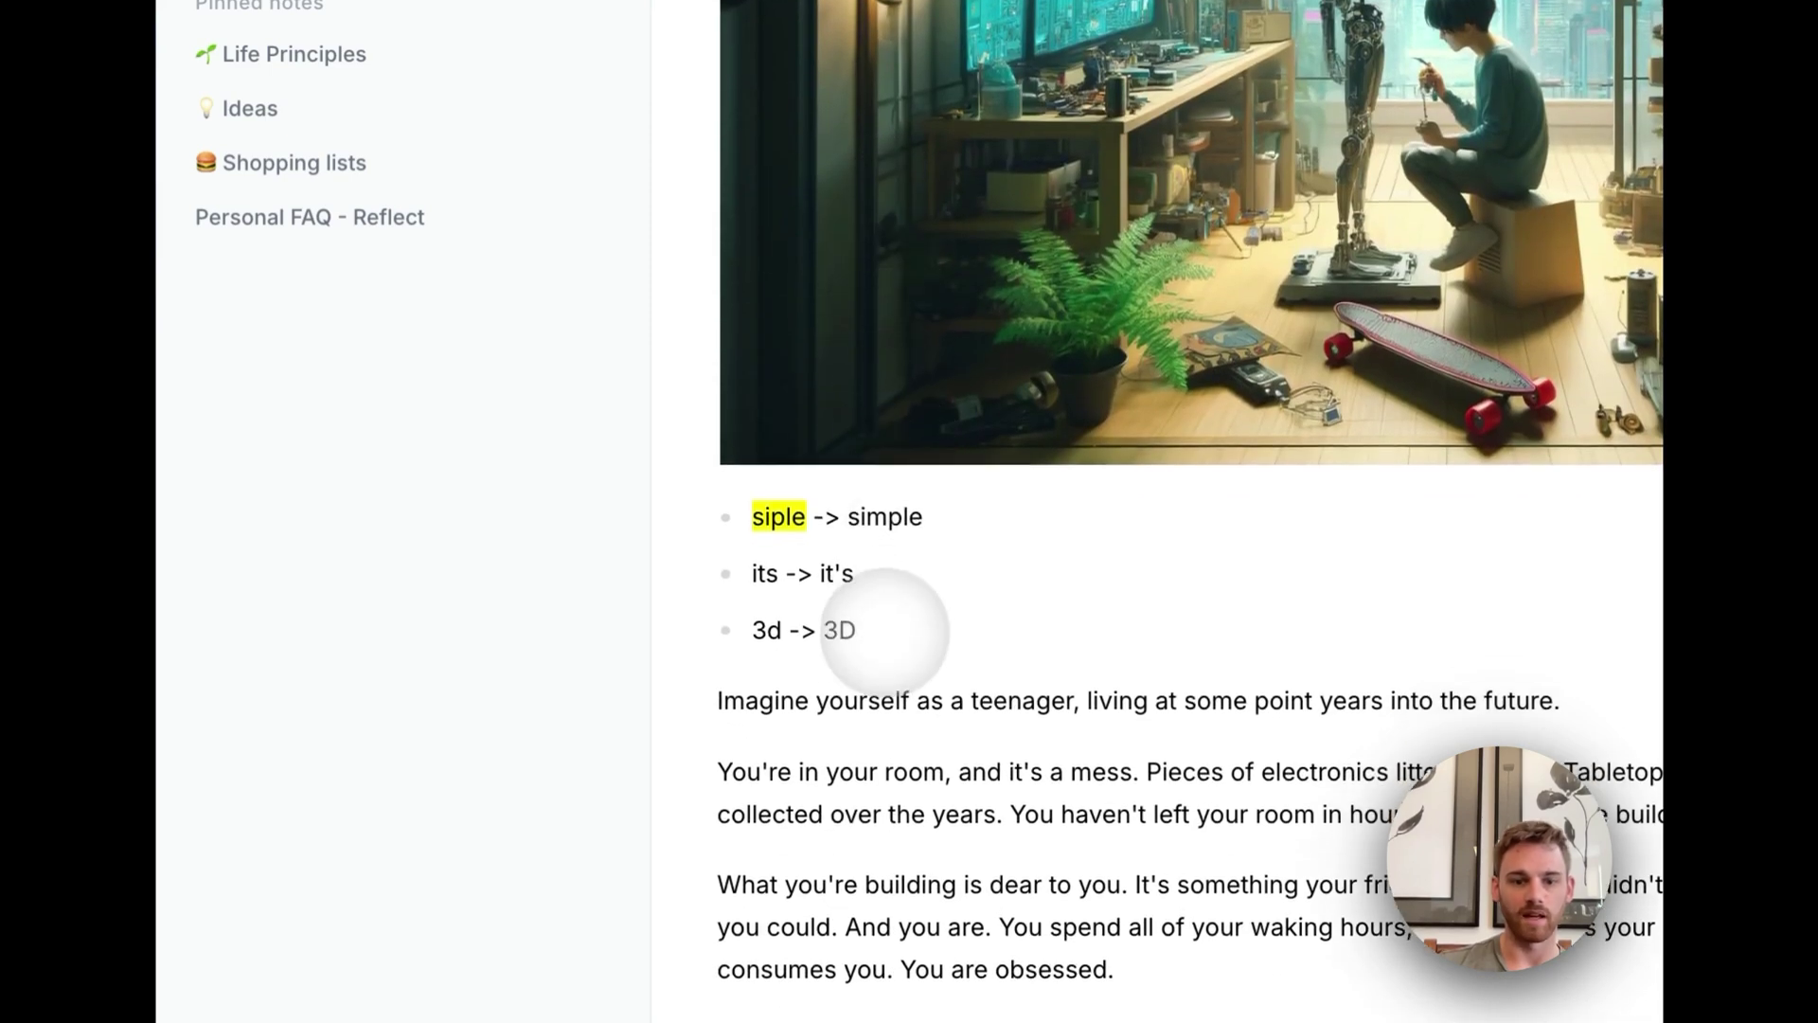
left_click(945, 627)
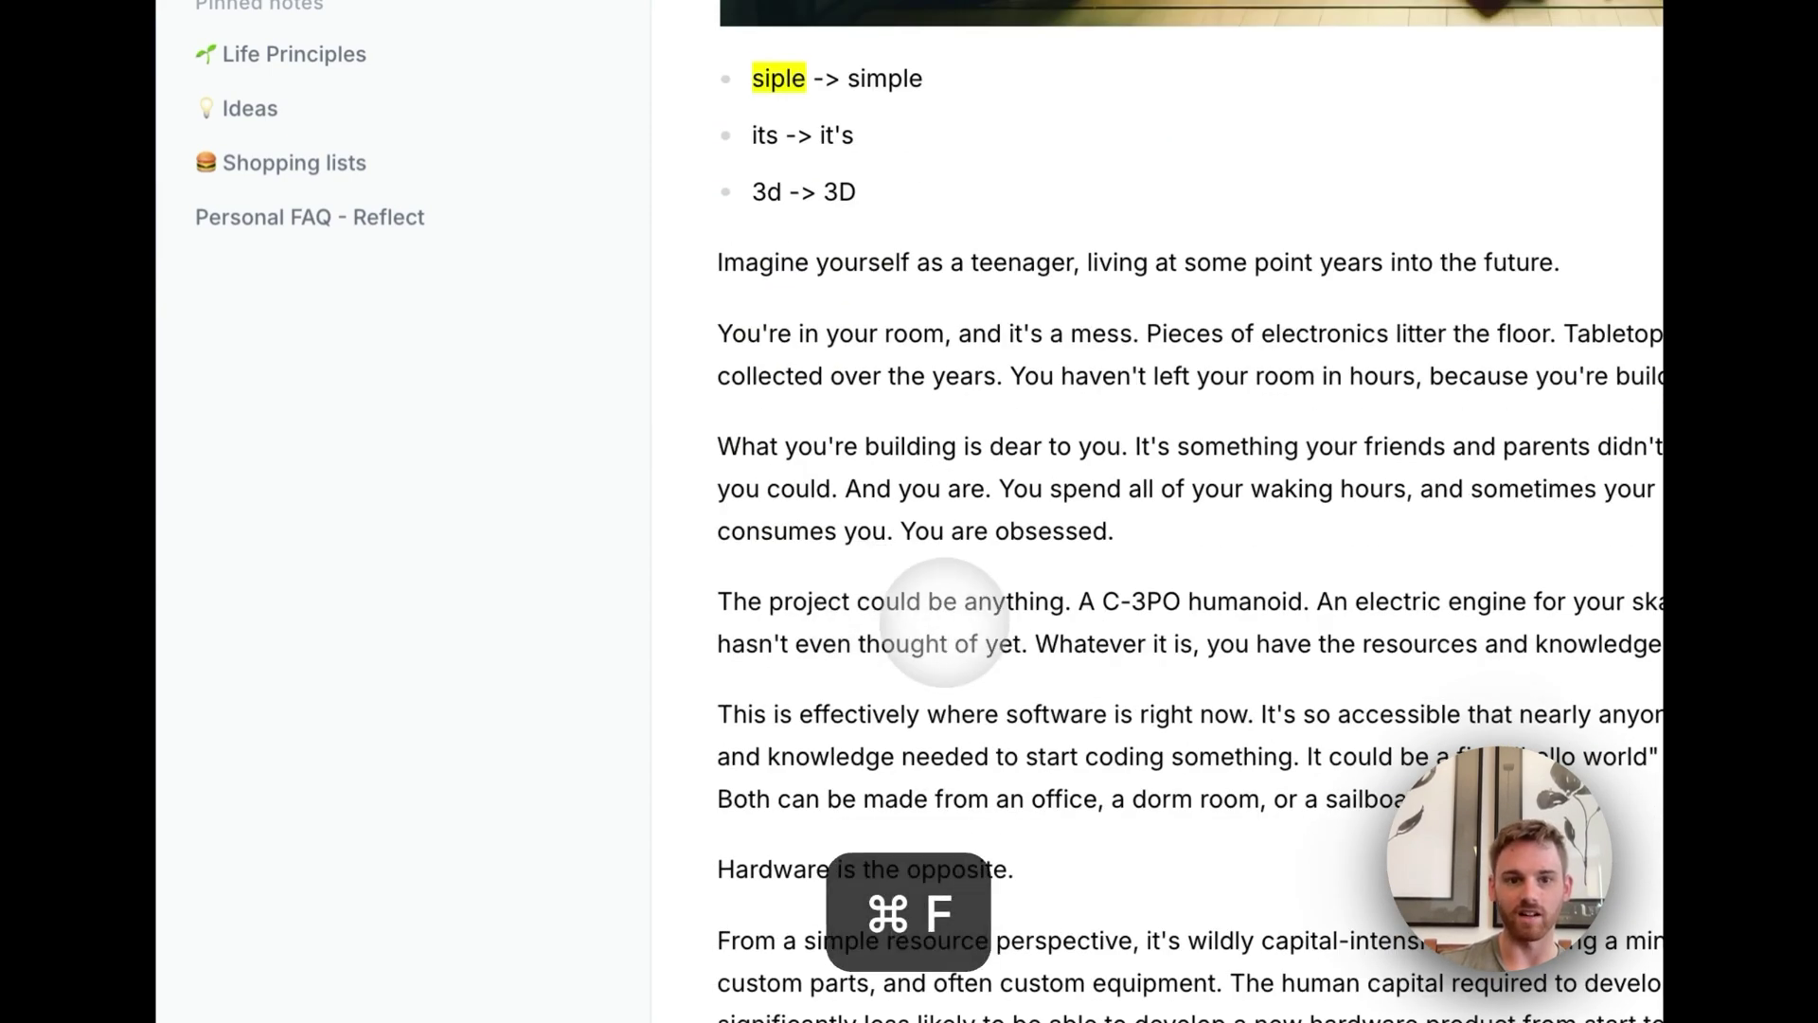
key("super+a")
type("its")
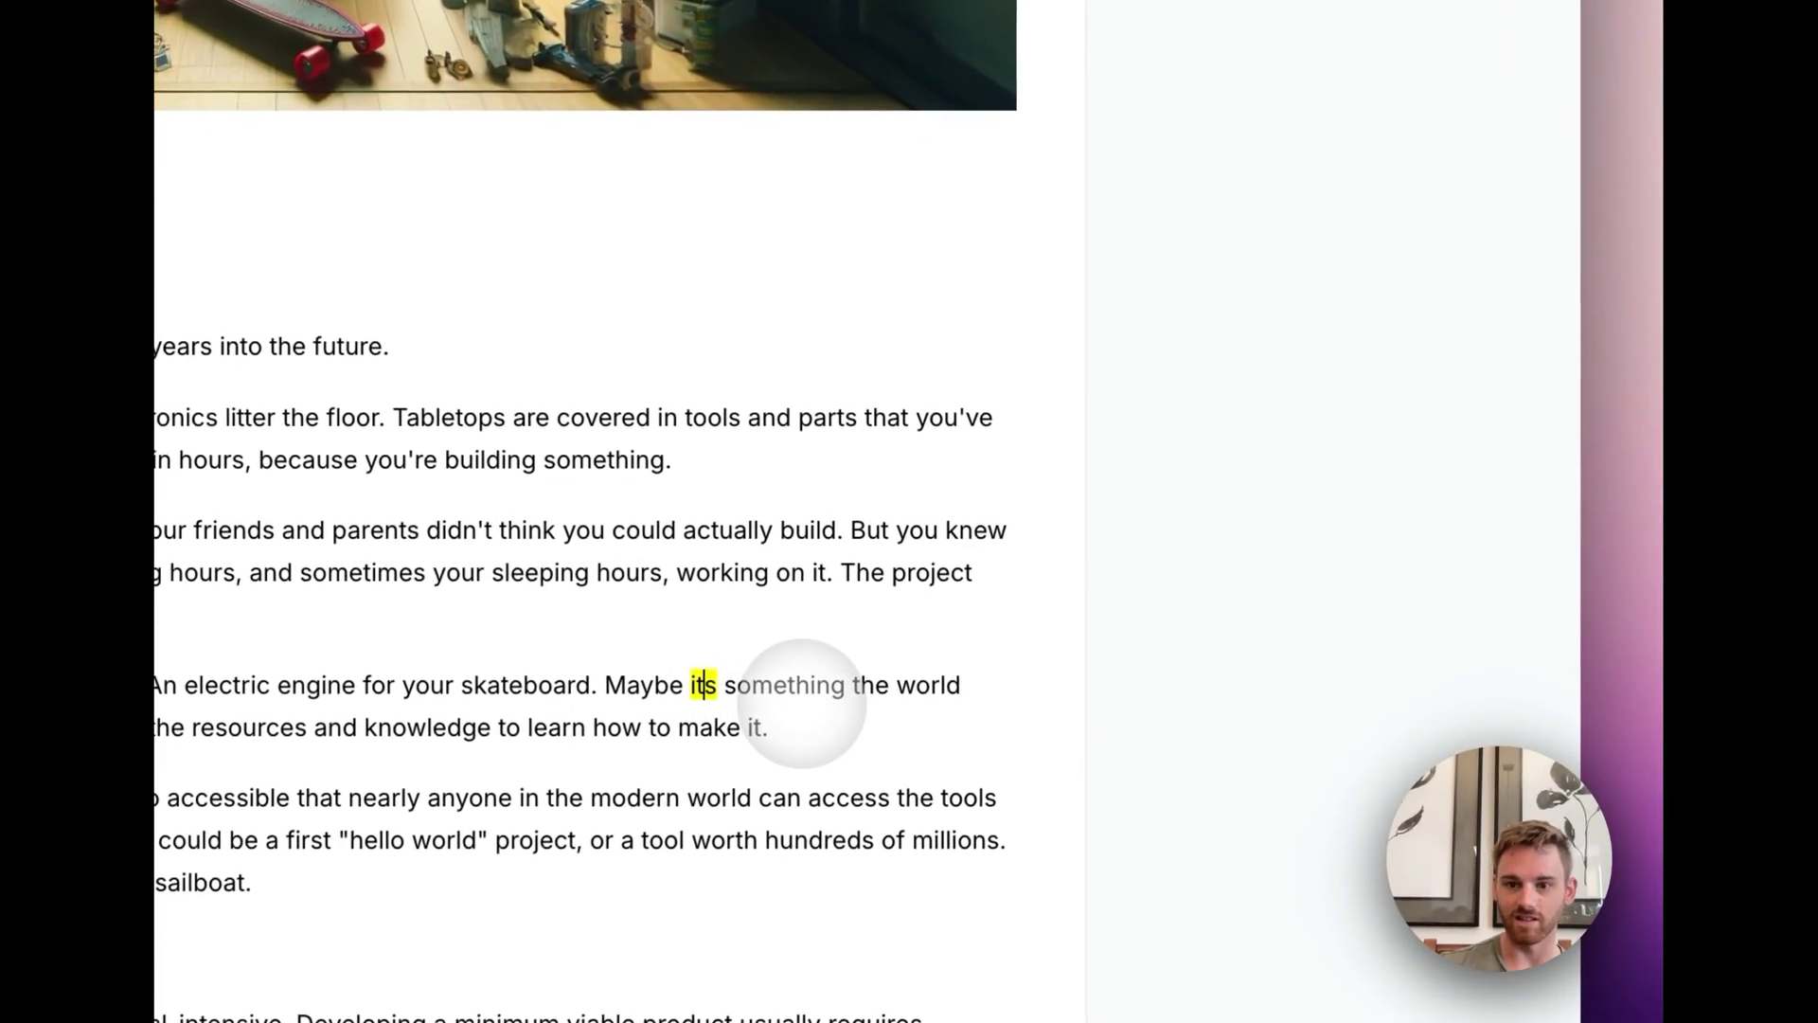
left_click(1120, 642)
type("'")
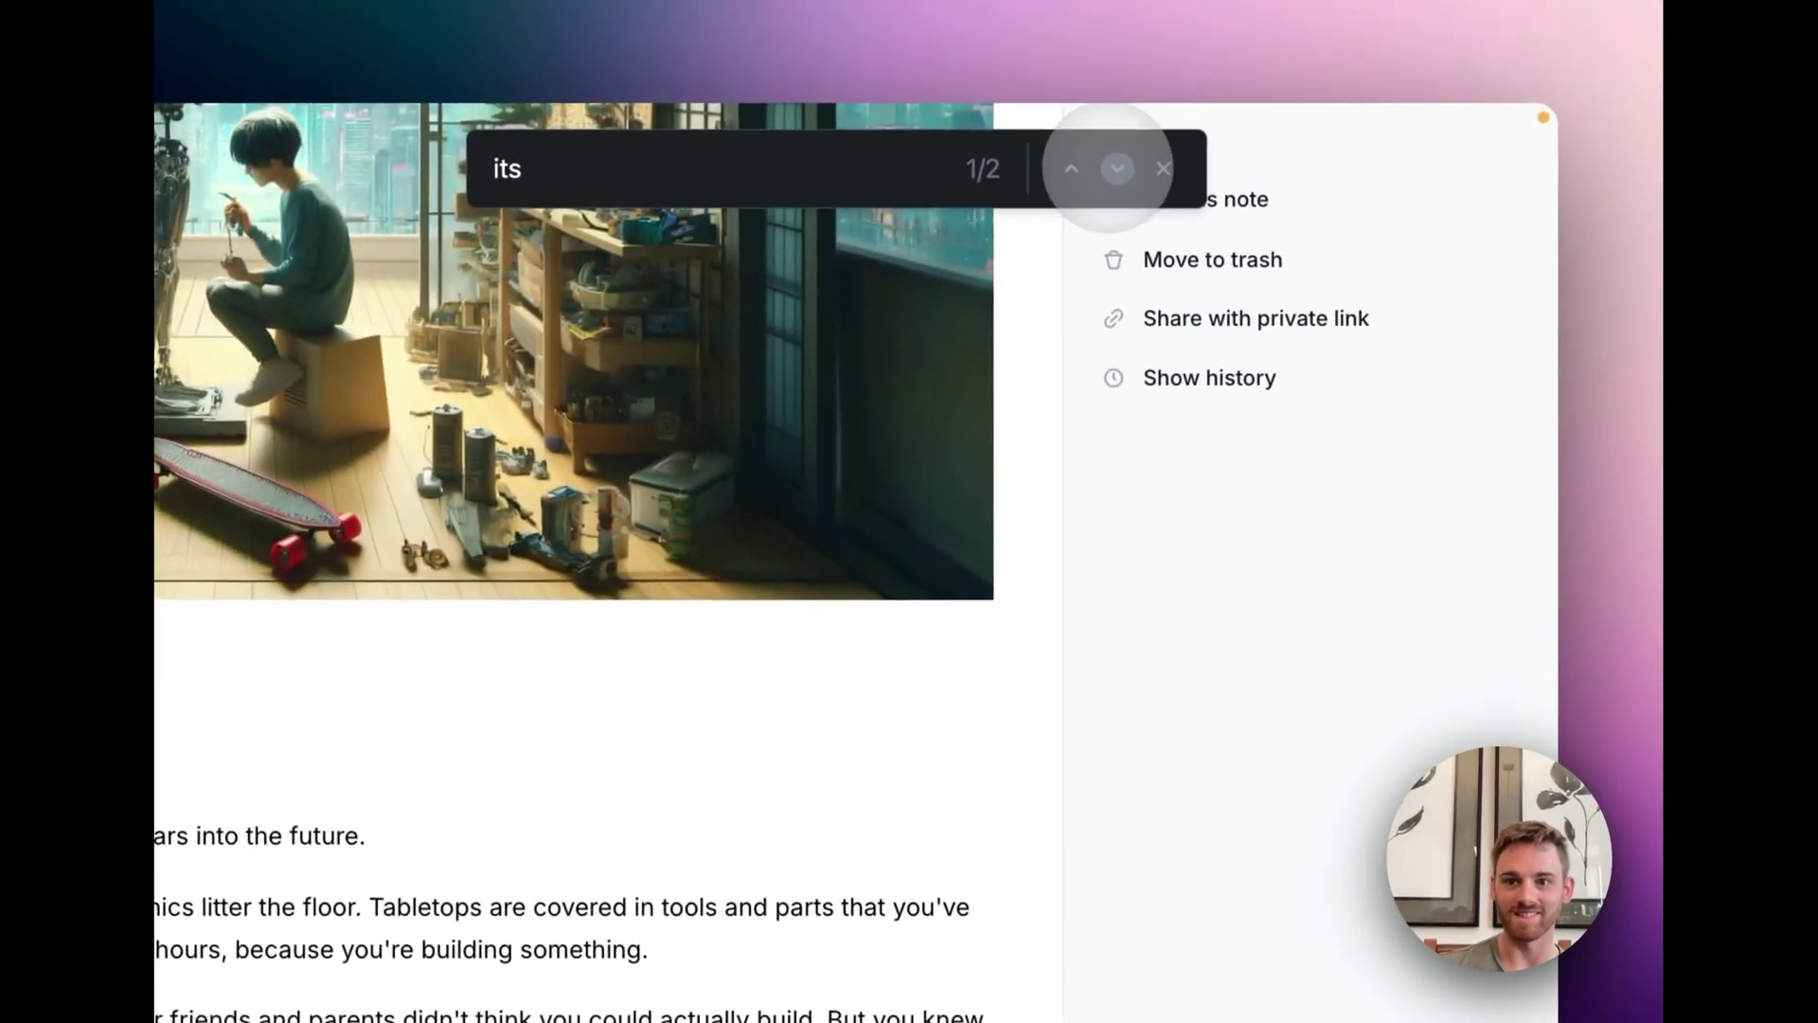
key("Escape")
- Find '3d CAD' and change it to '3D CAD'
scroll(824, 663, "down", 20)
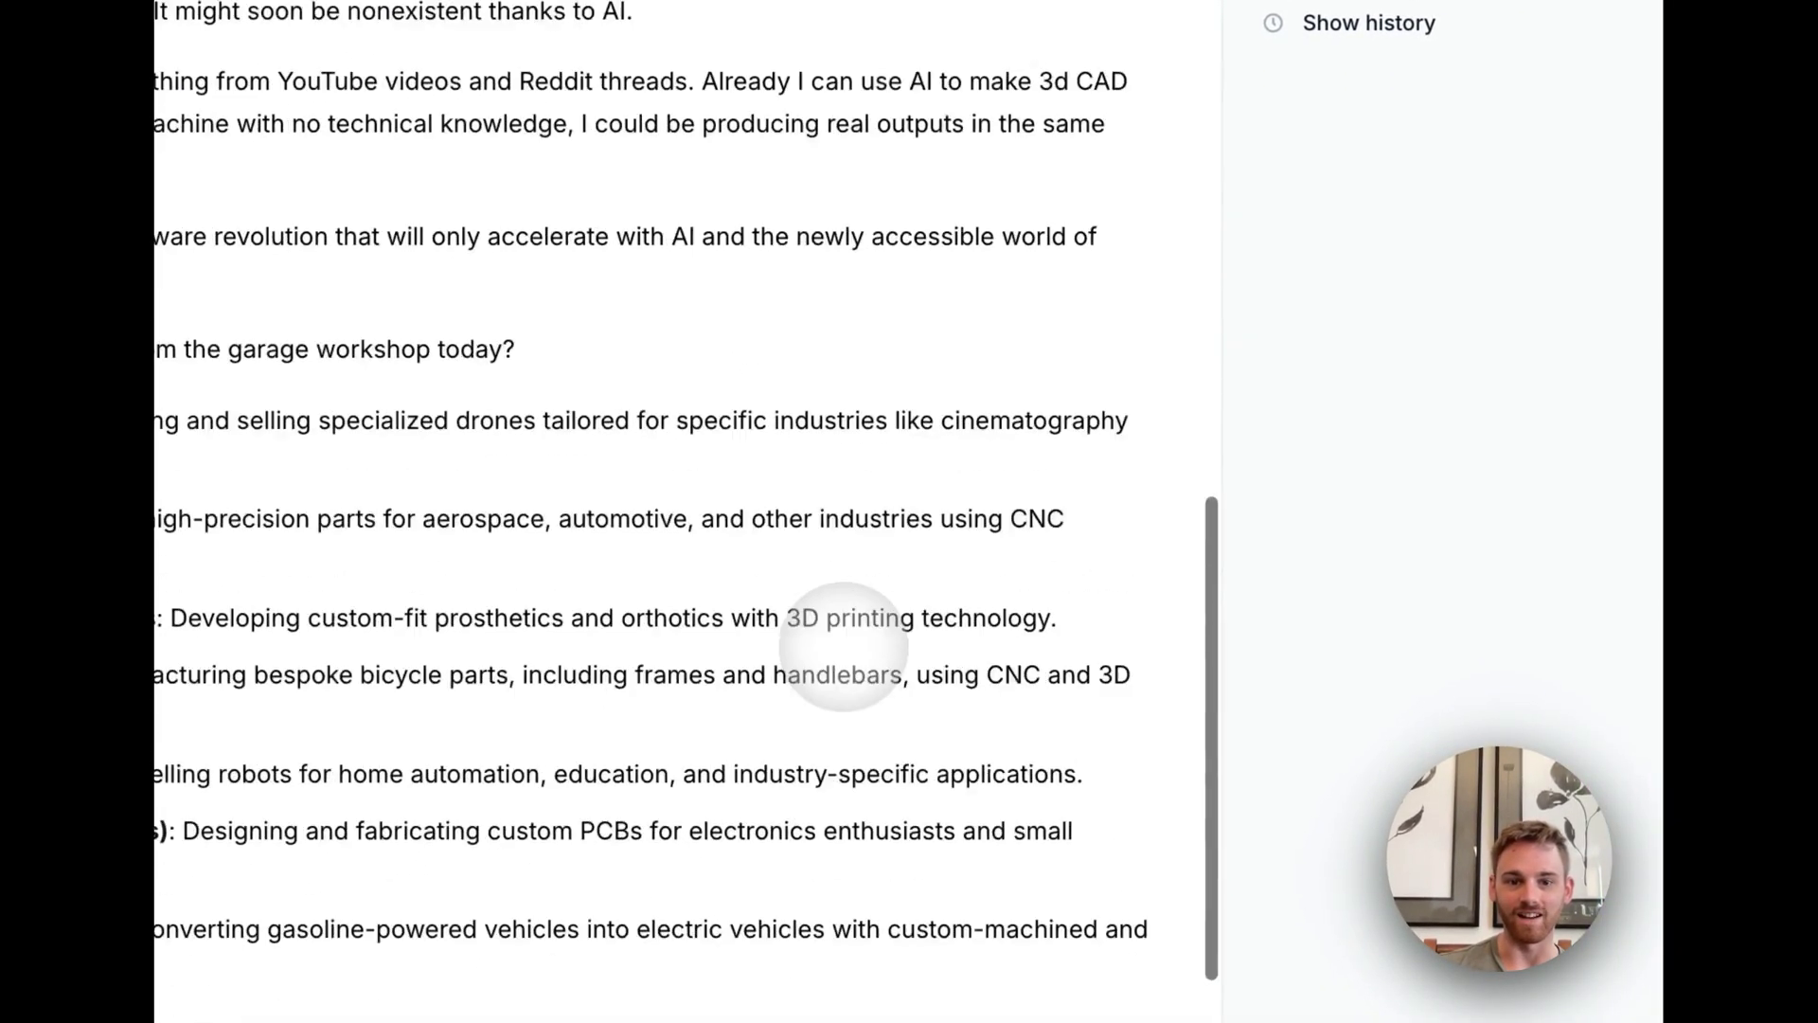
scroll(842, 647, "up", 20)
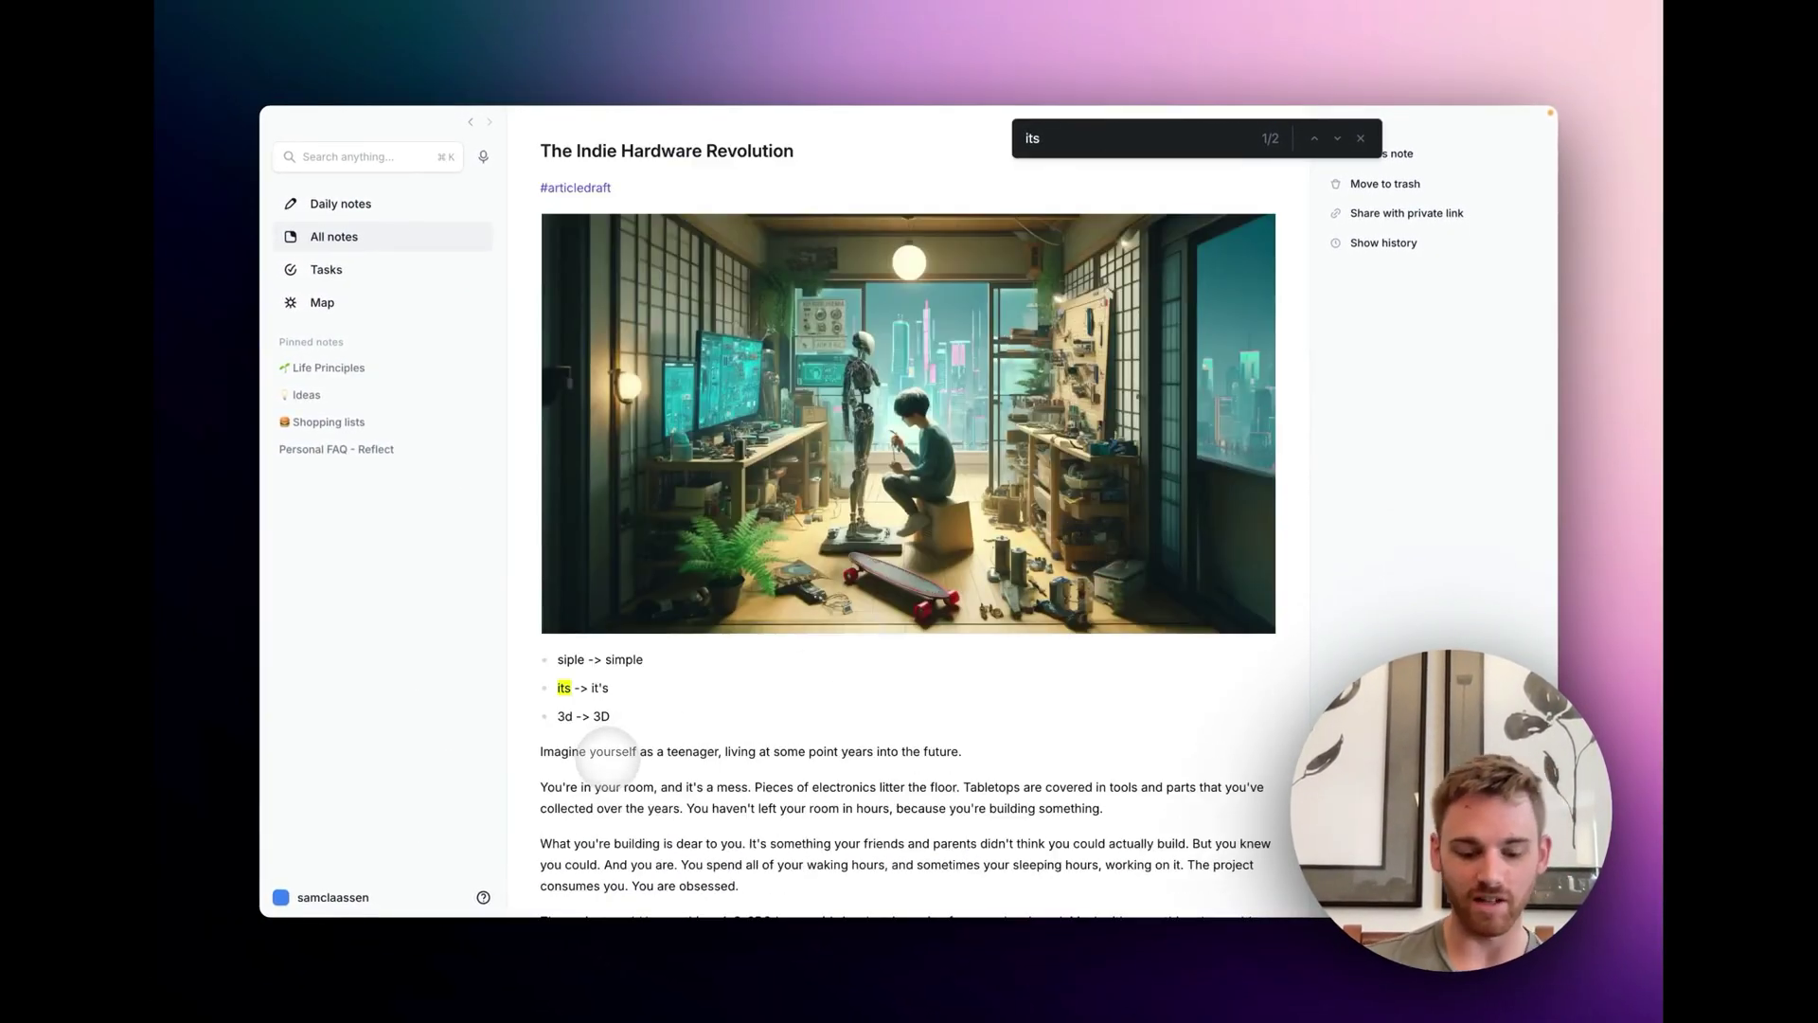
key("super+f")
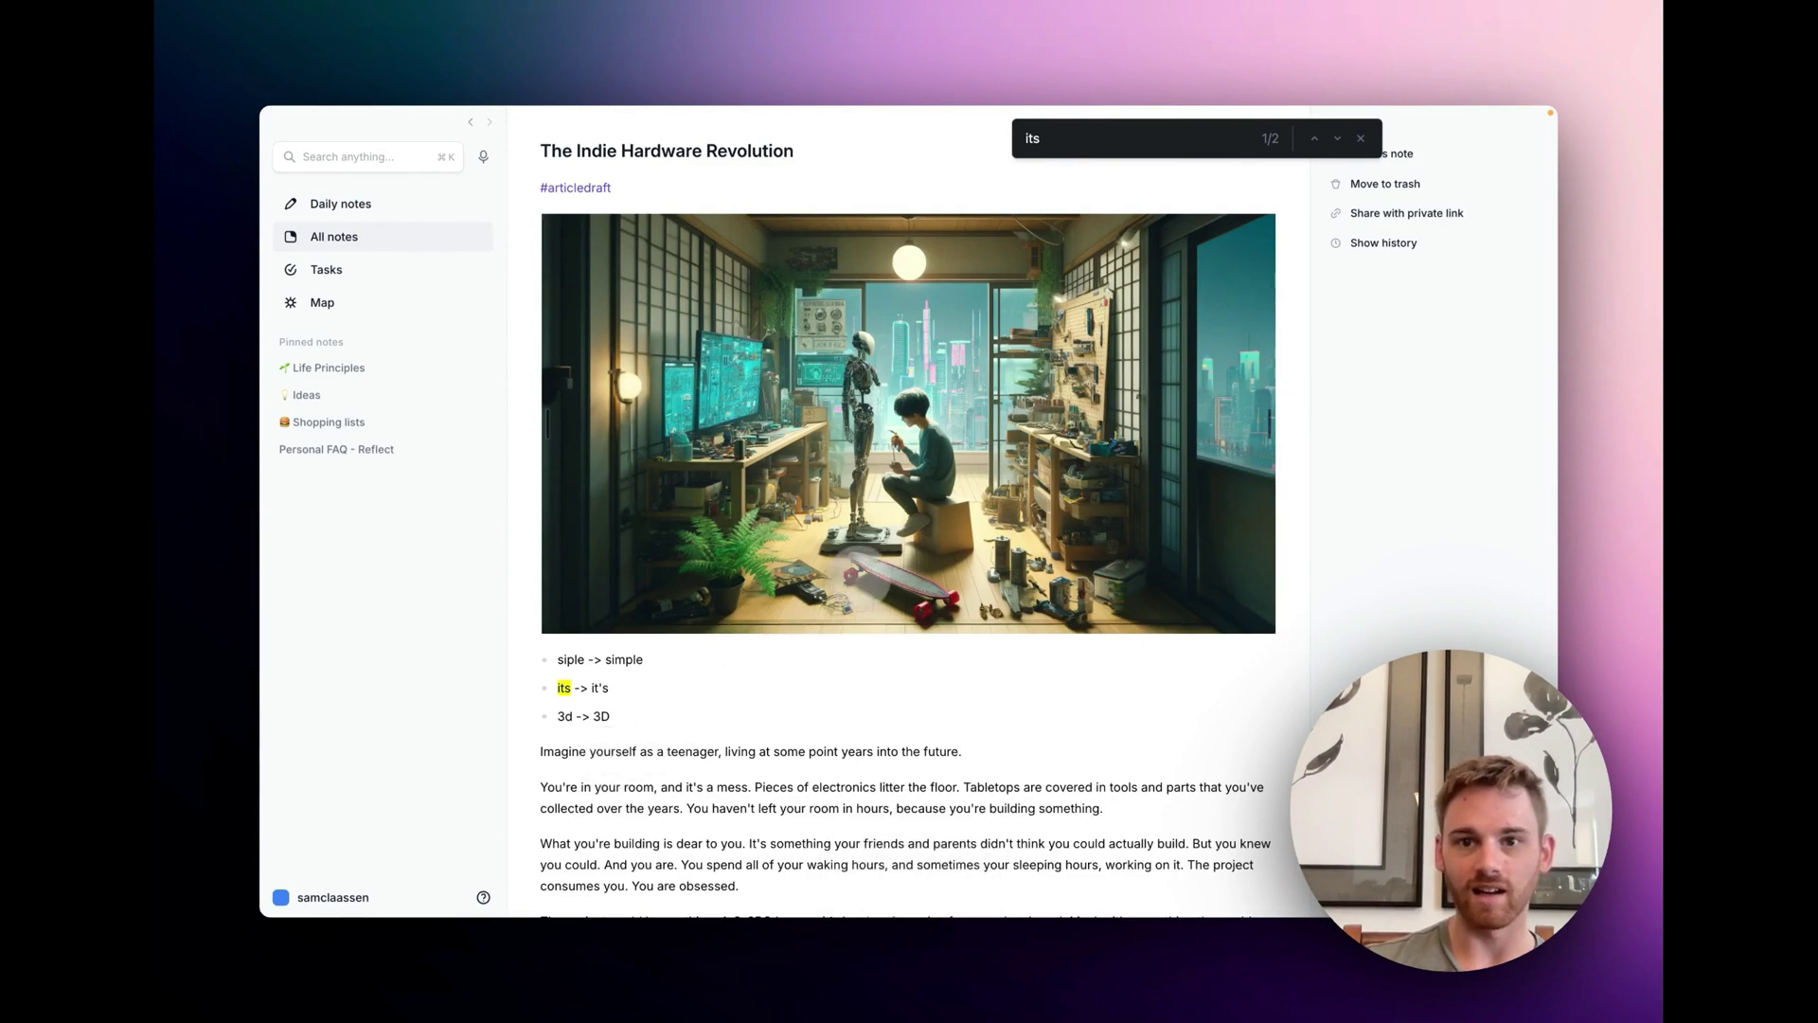
scroll(859, 576, "down", 3)
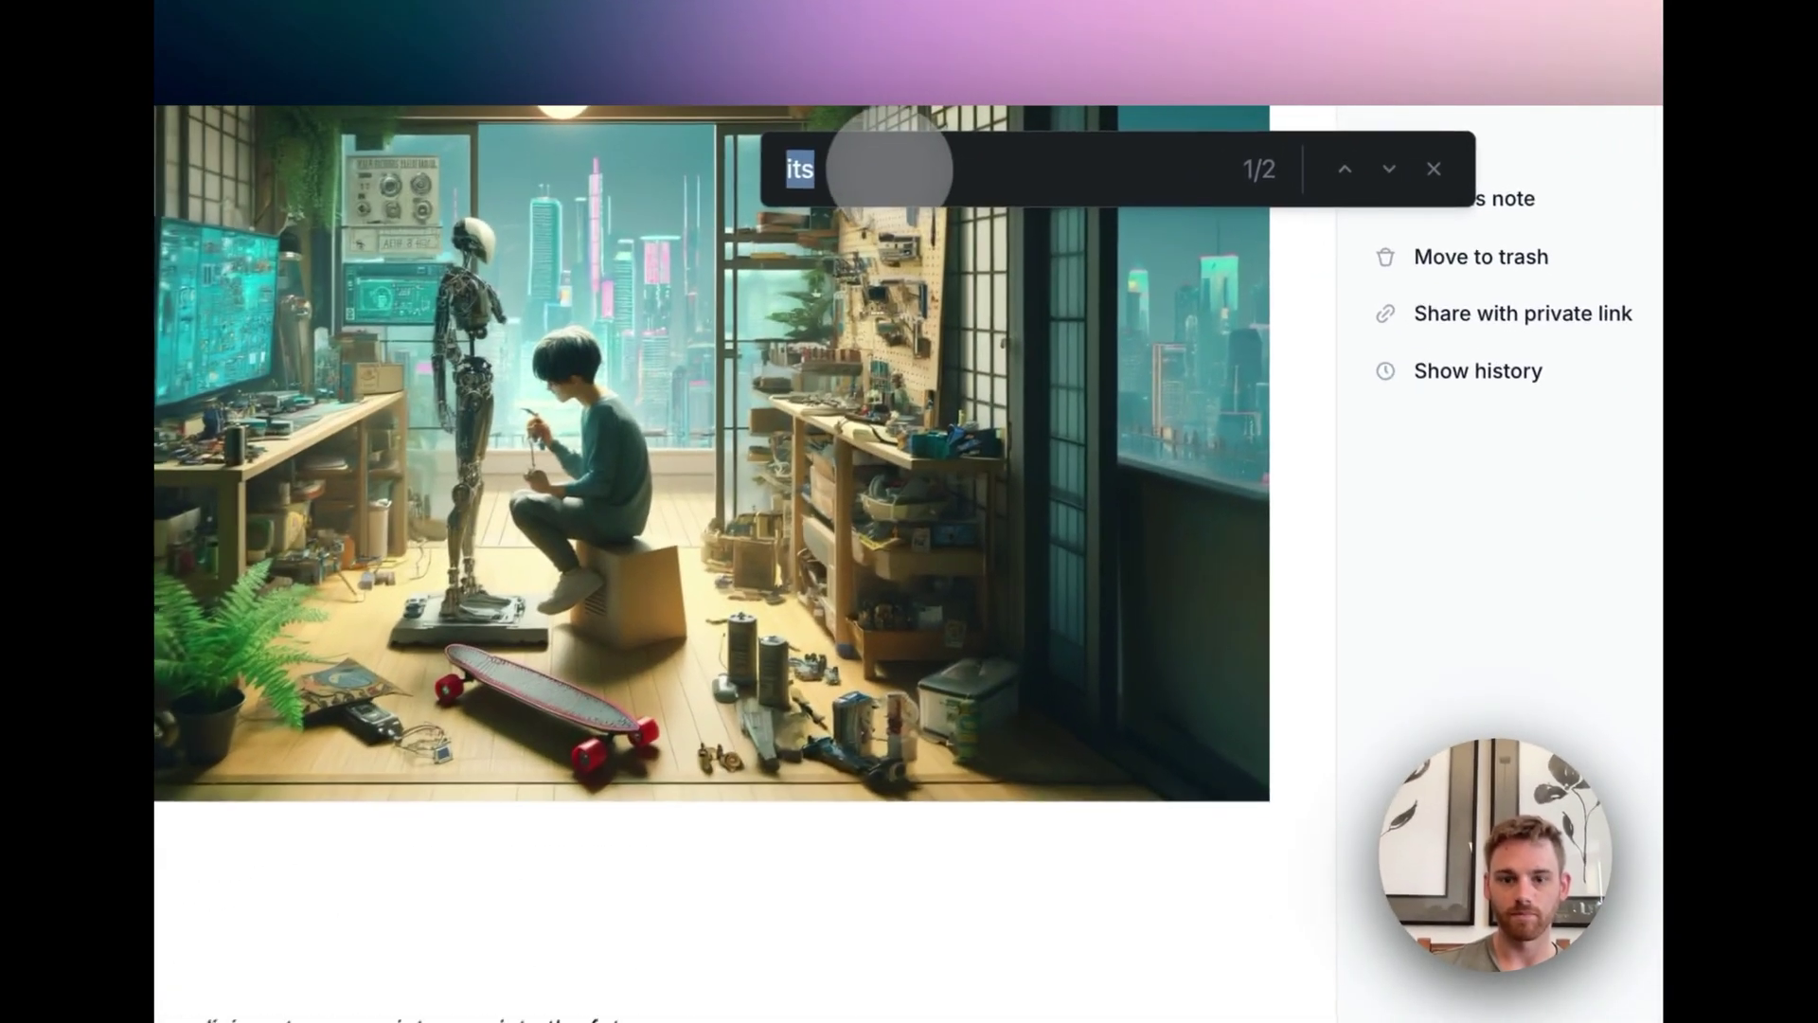
type("3d")
scroll(923, 483, "down", 10)
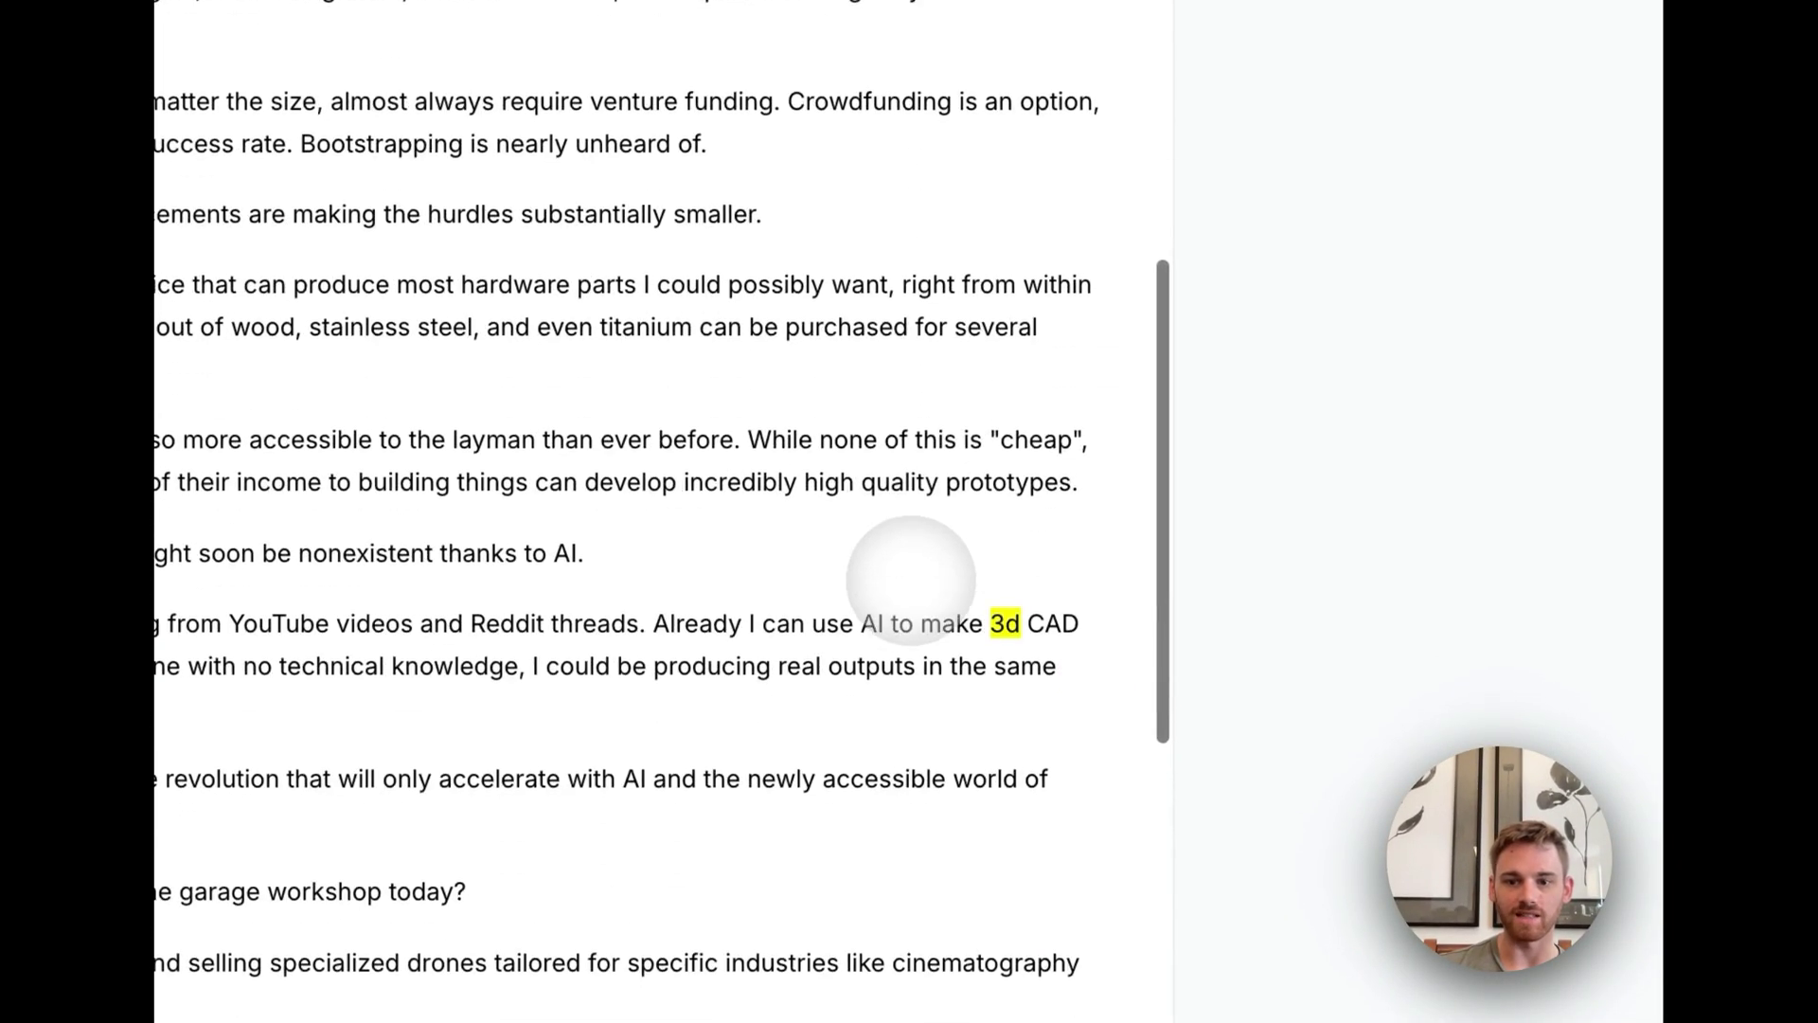
scroll(911, 580, "down", 2)
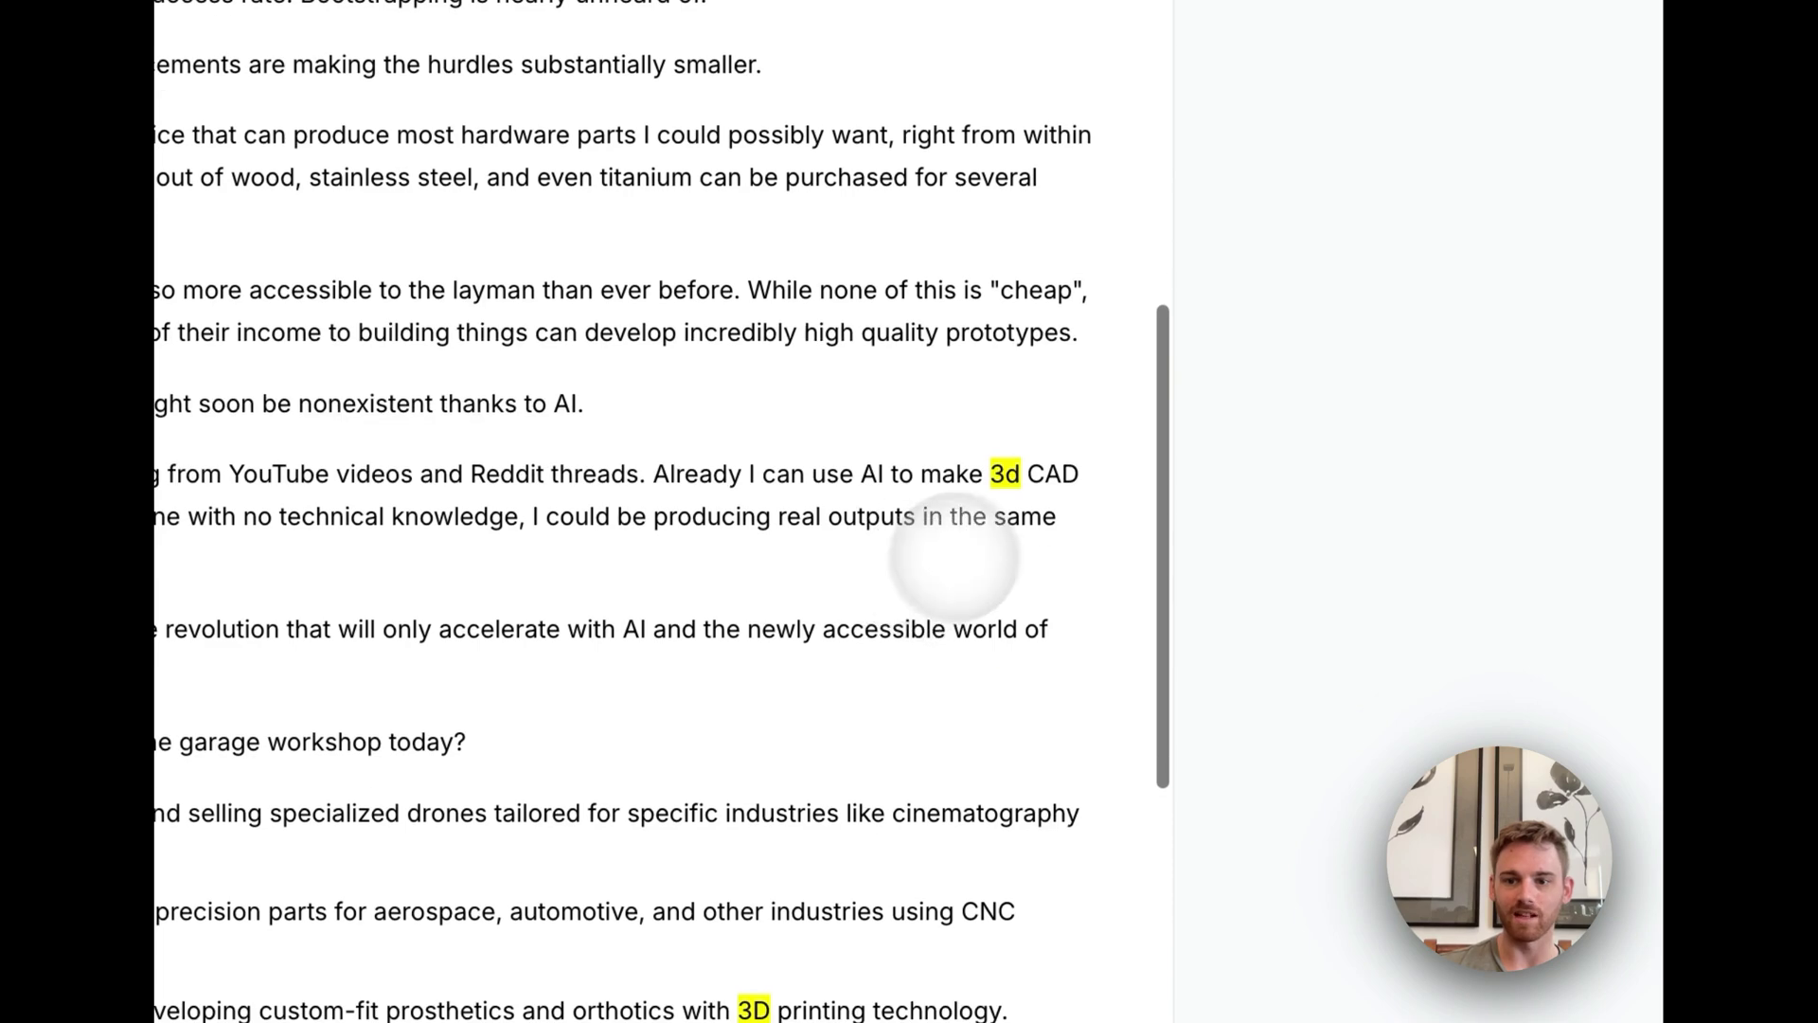
left_click(1020, 474)
key("BackSpace")
type("D")
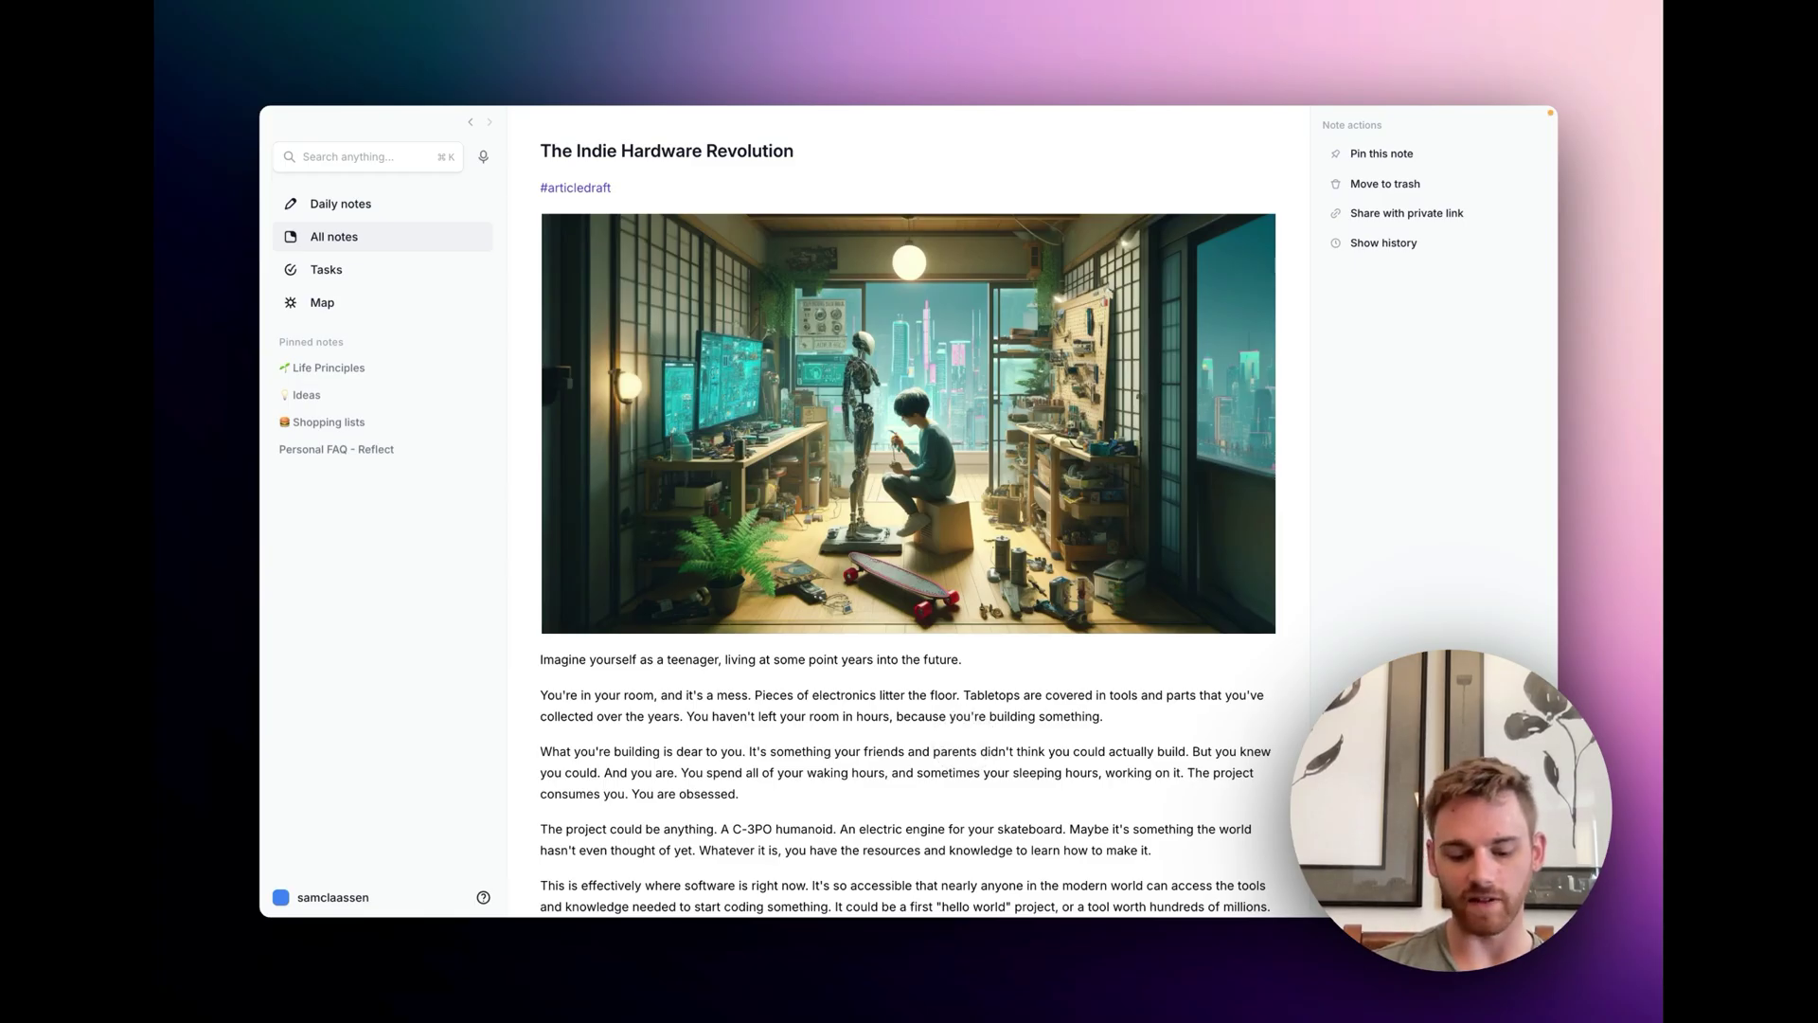
key("super+j")
key("Escape")
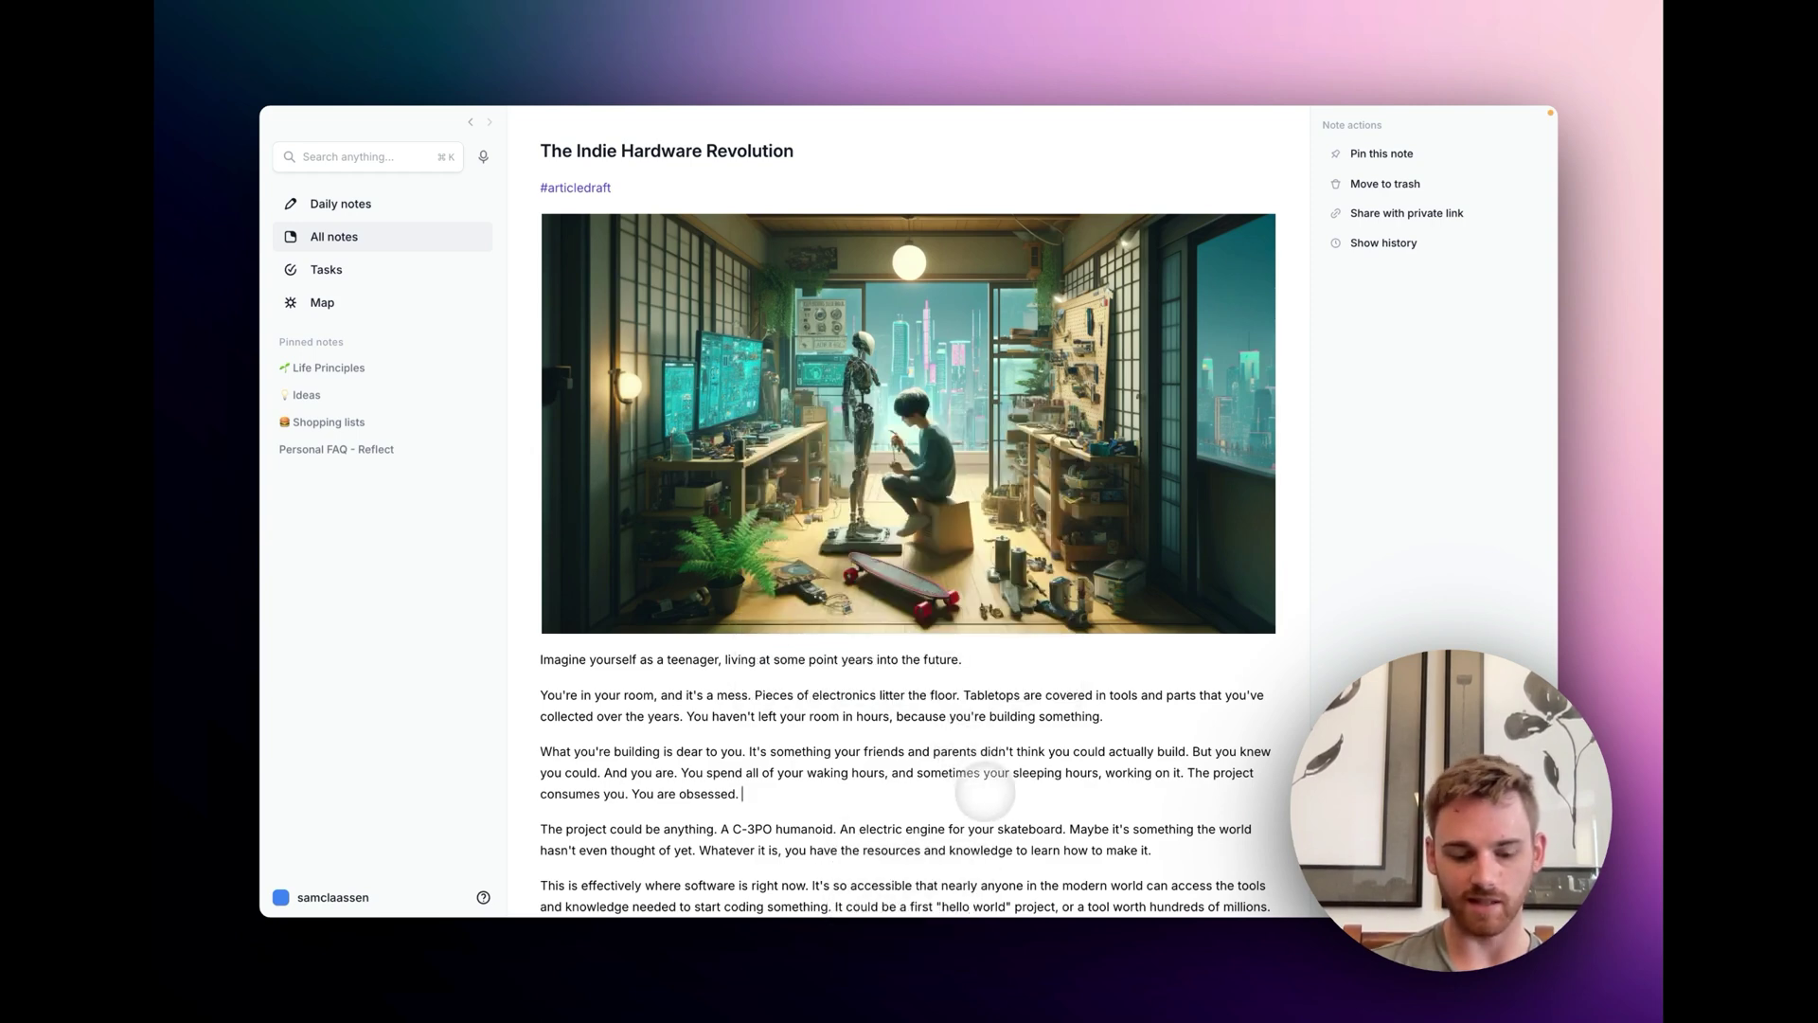
key("super+a")
key("super+j")
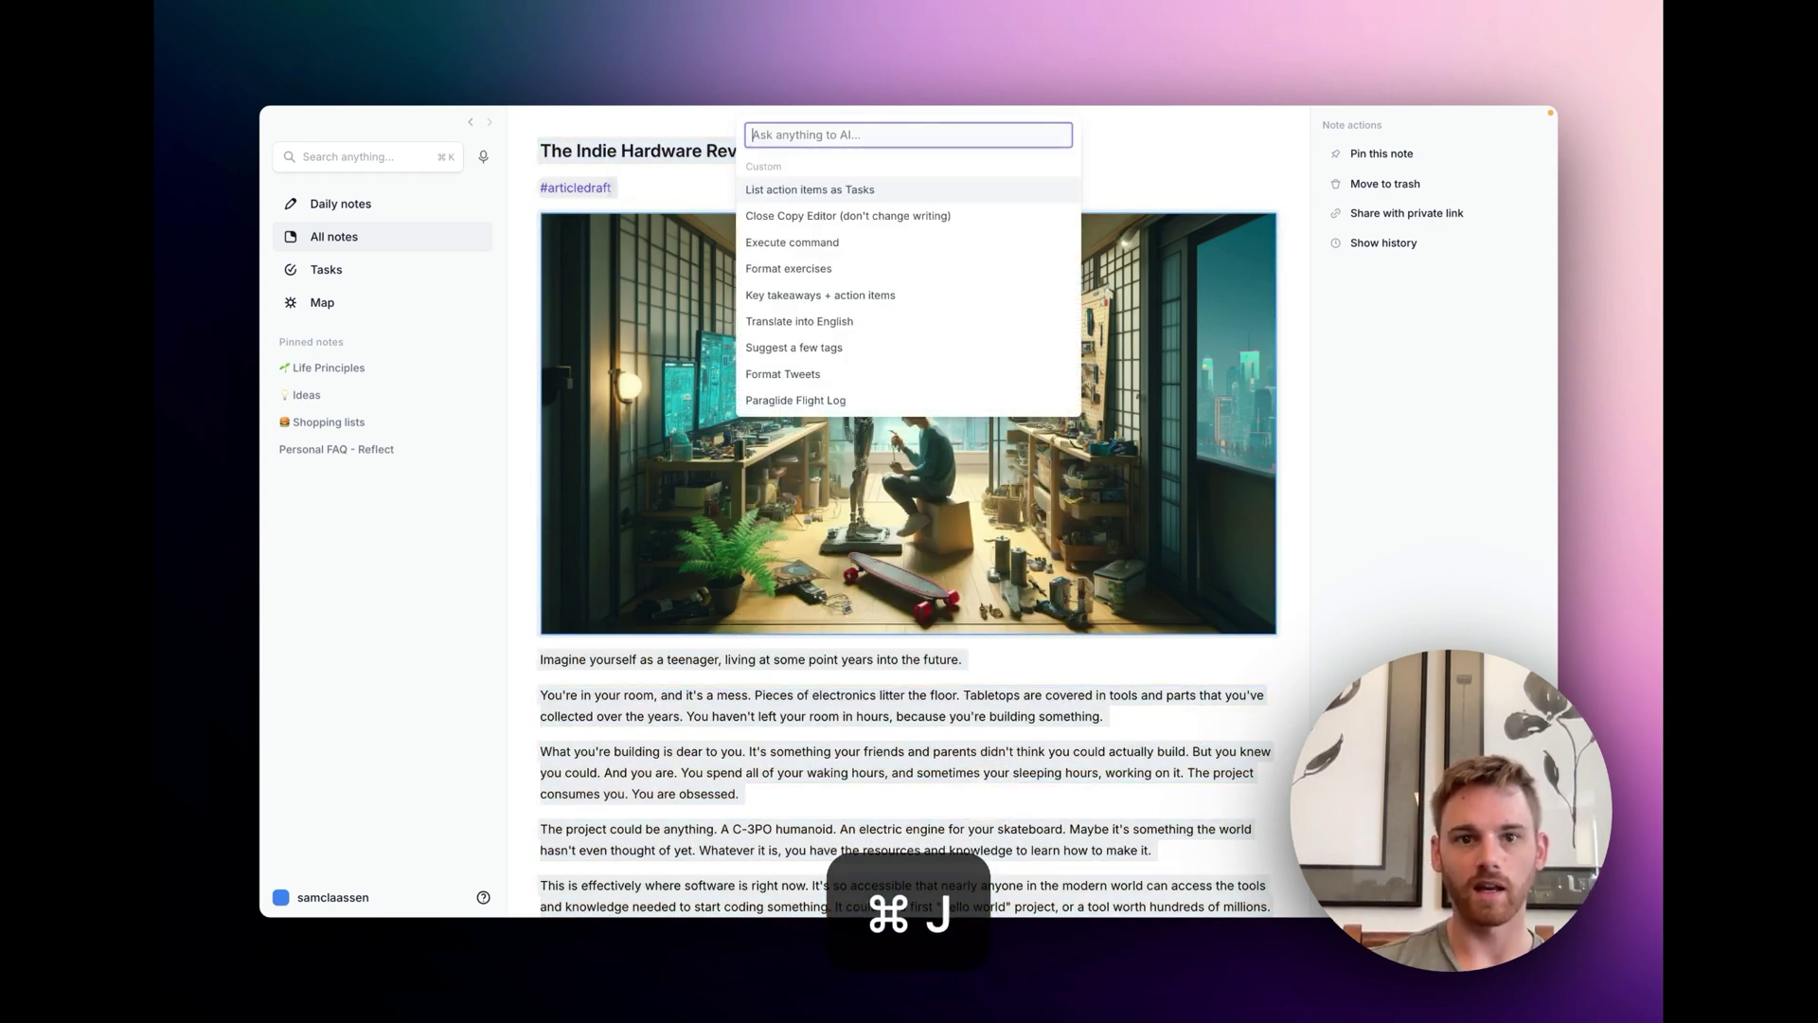
type("spell")
key("Return")
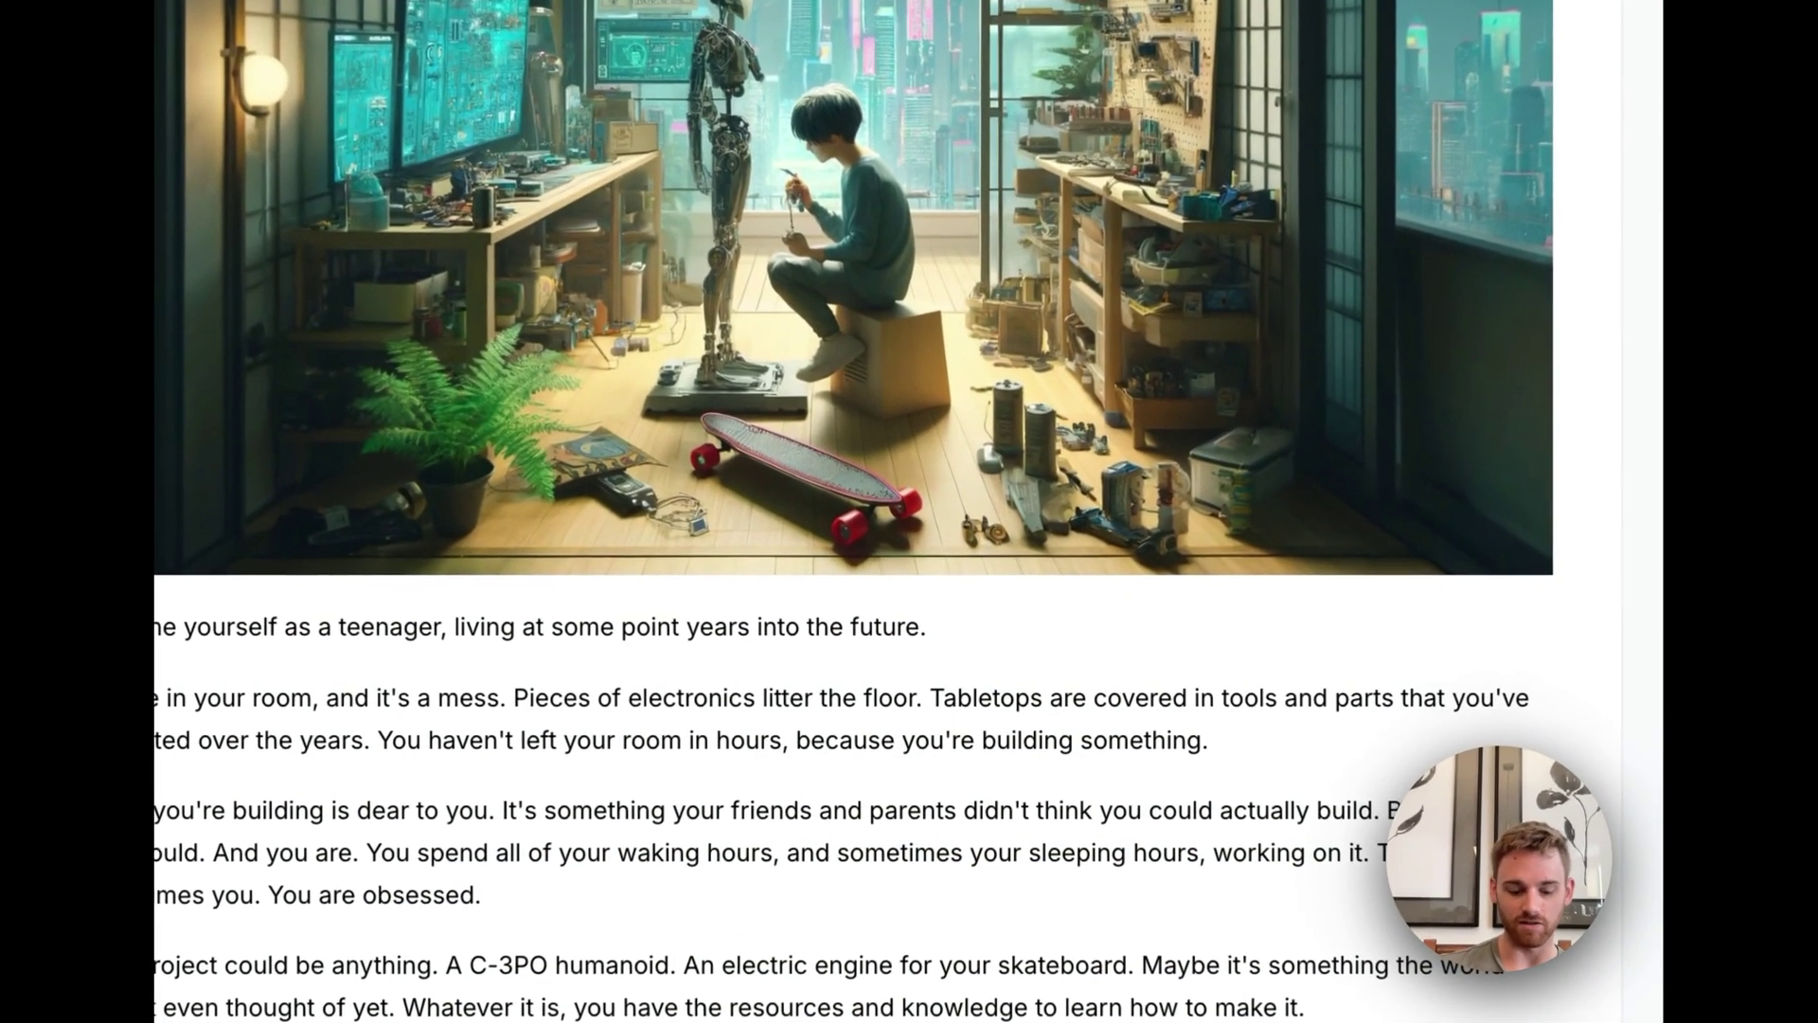
key("super+a")
key("super+j")
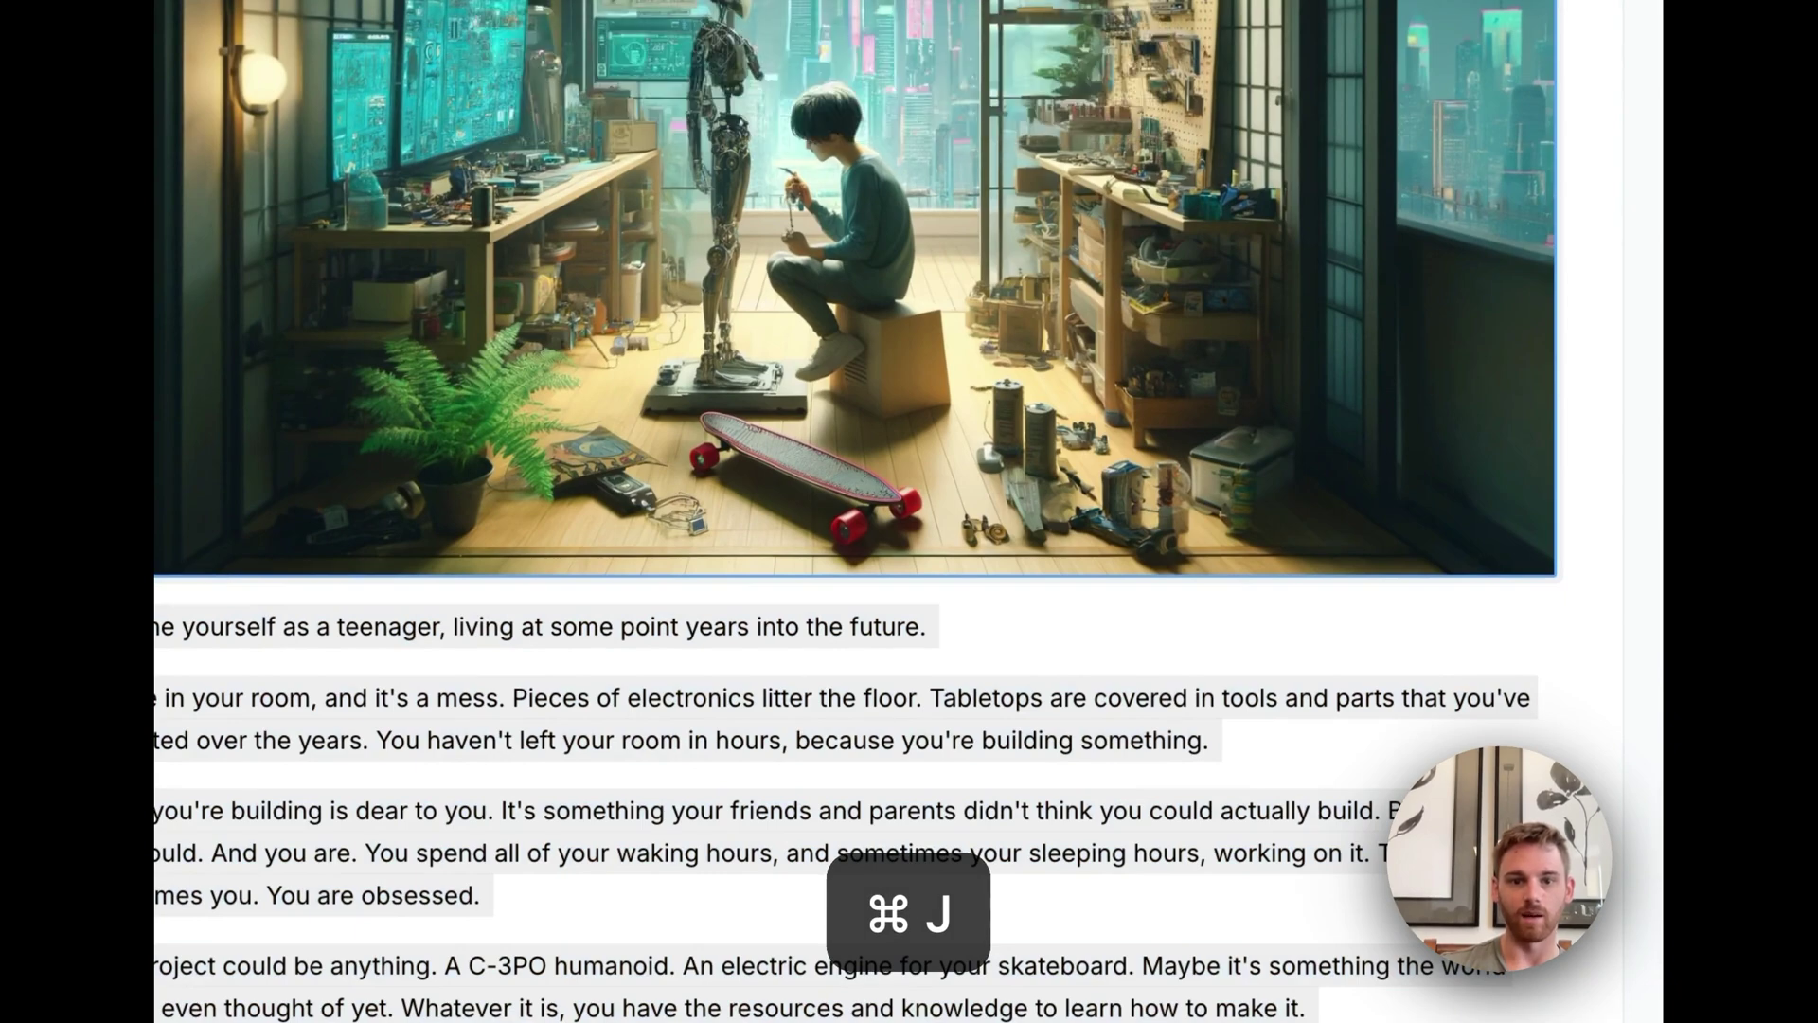
type("spell")
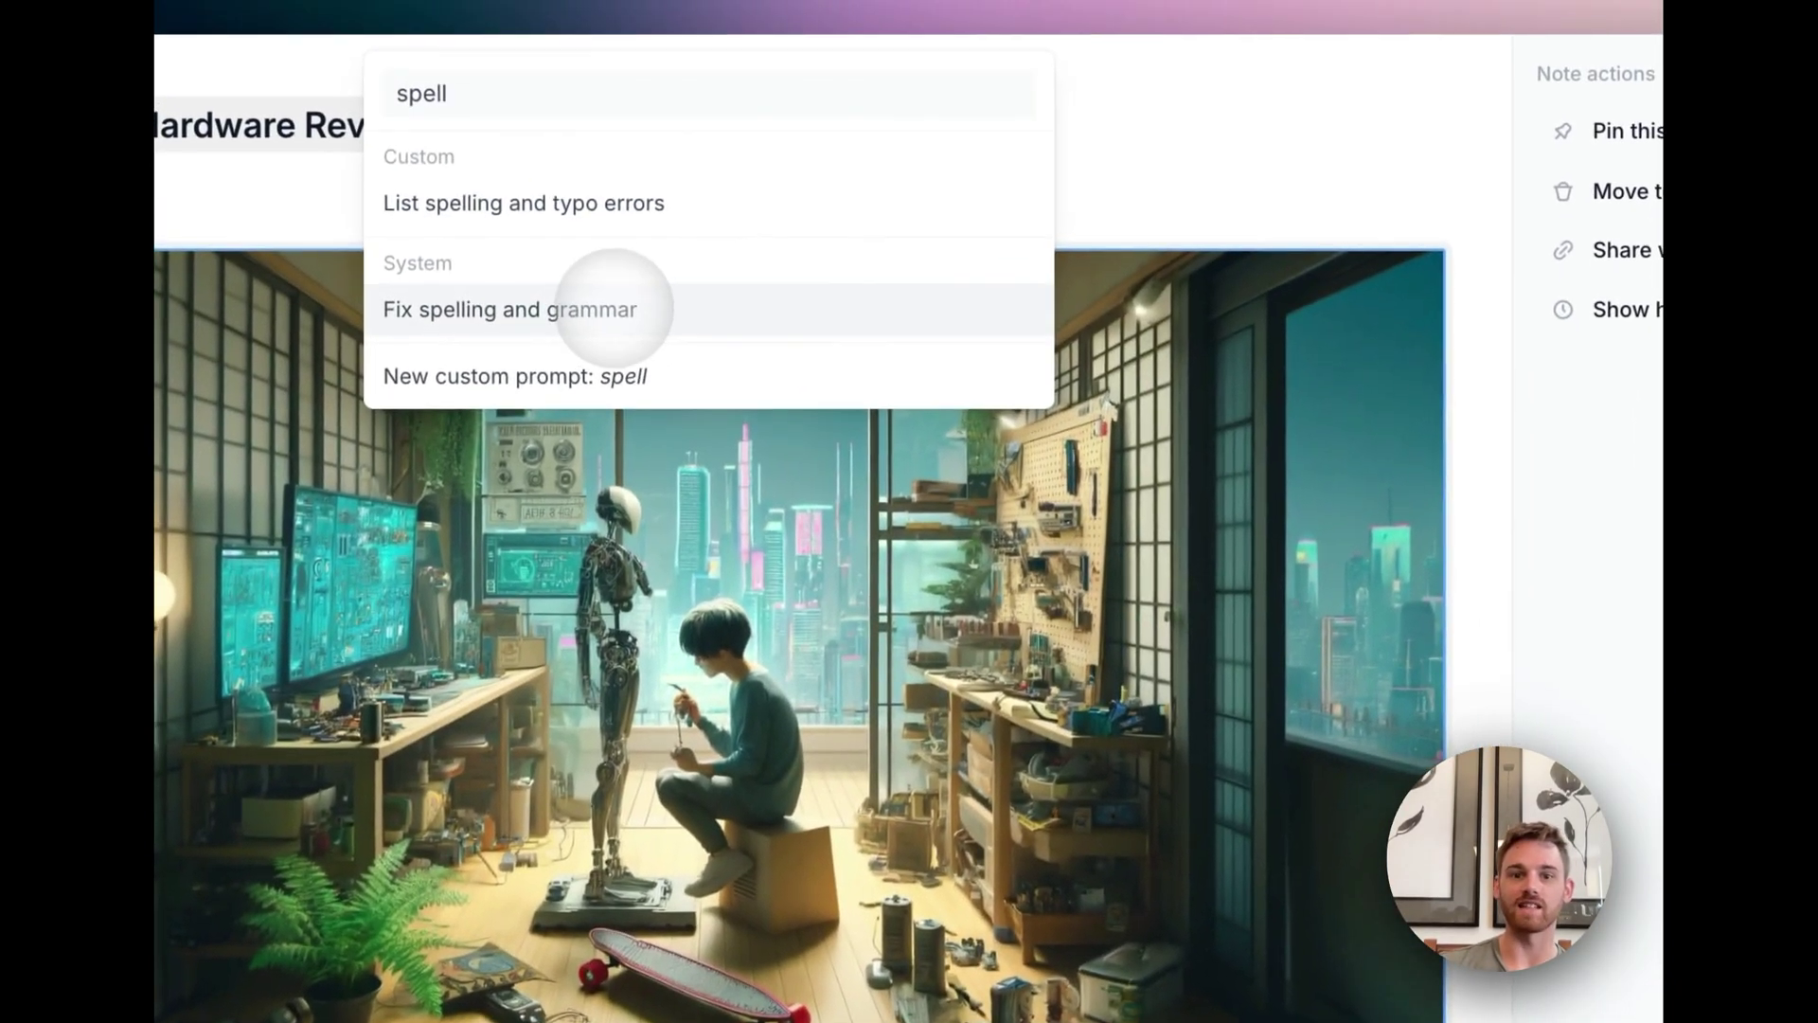
left_click(614, 308)
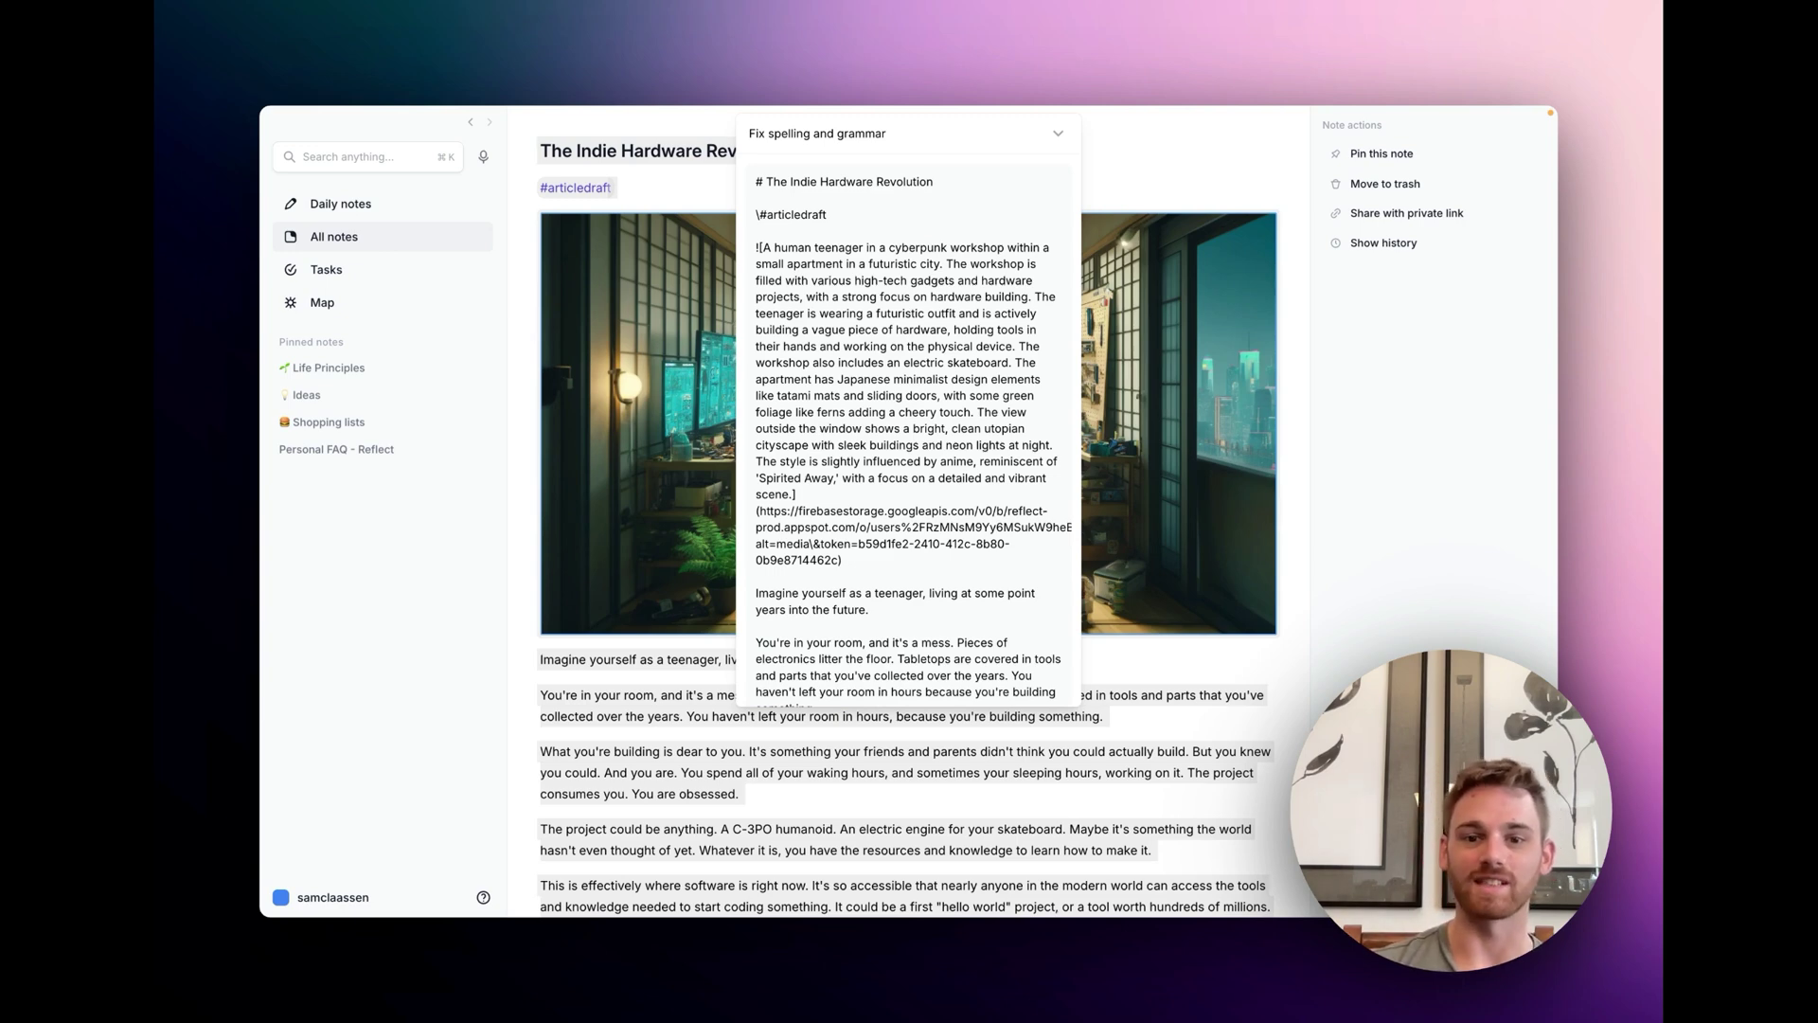
scroll(1018, 647, "down", 5)
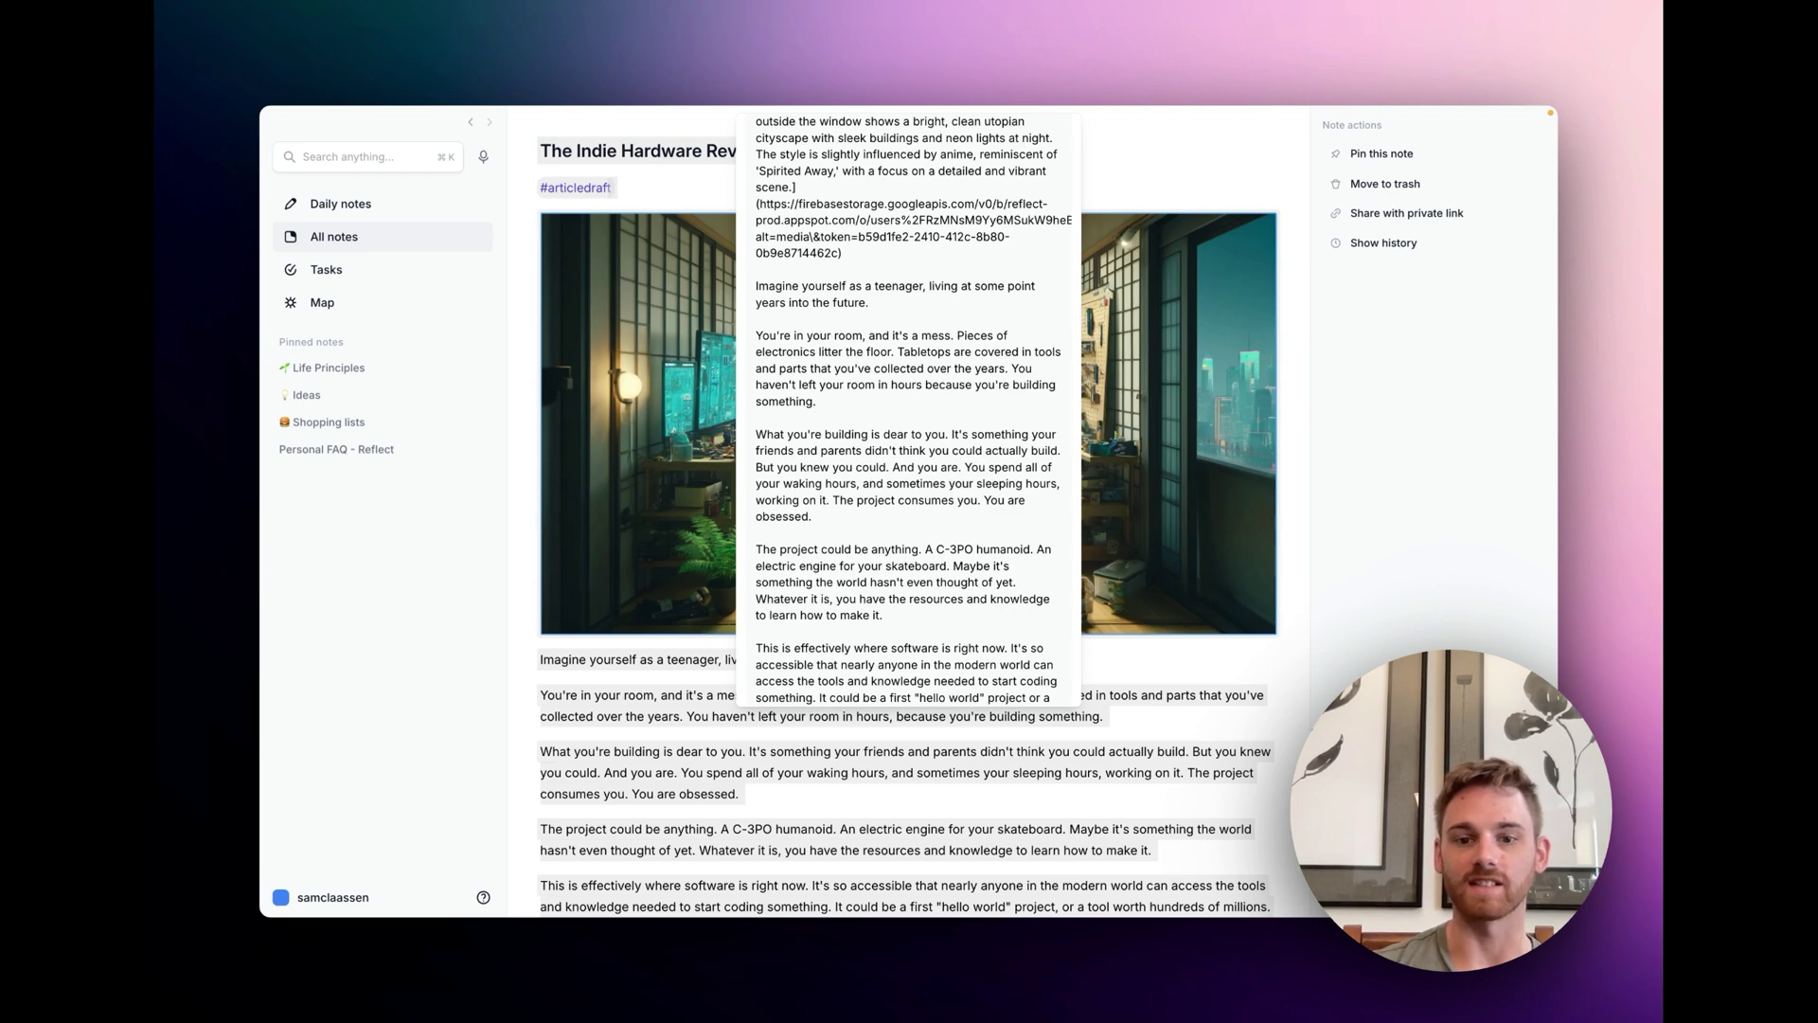
scroll(1021, 654, "up", 4)
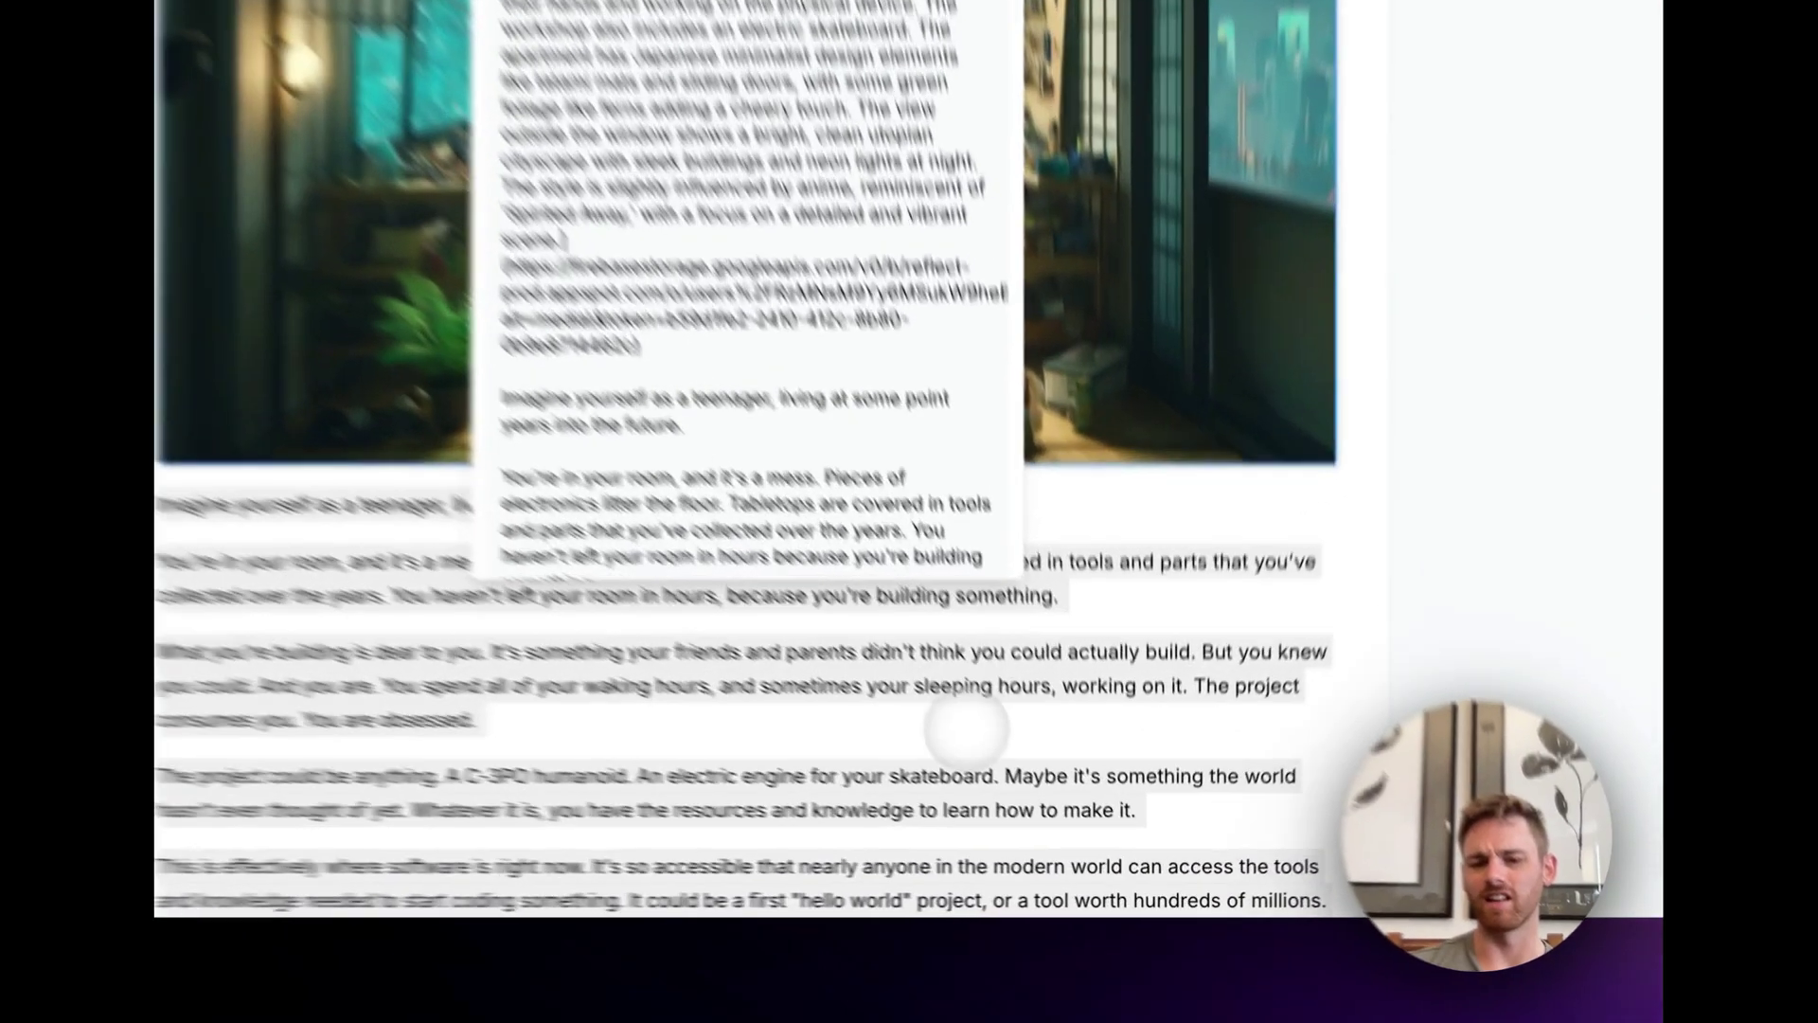
left_click(1053, 807)
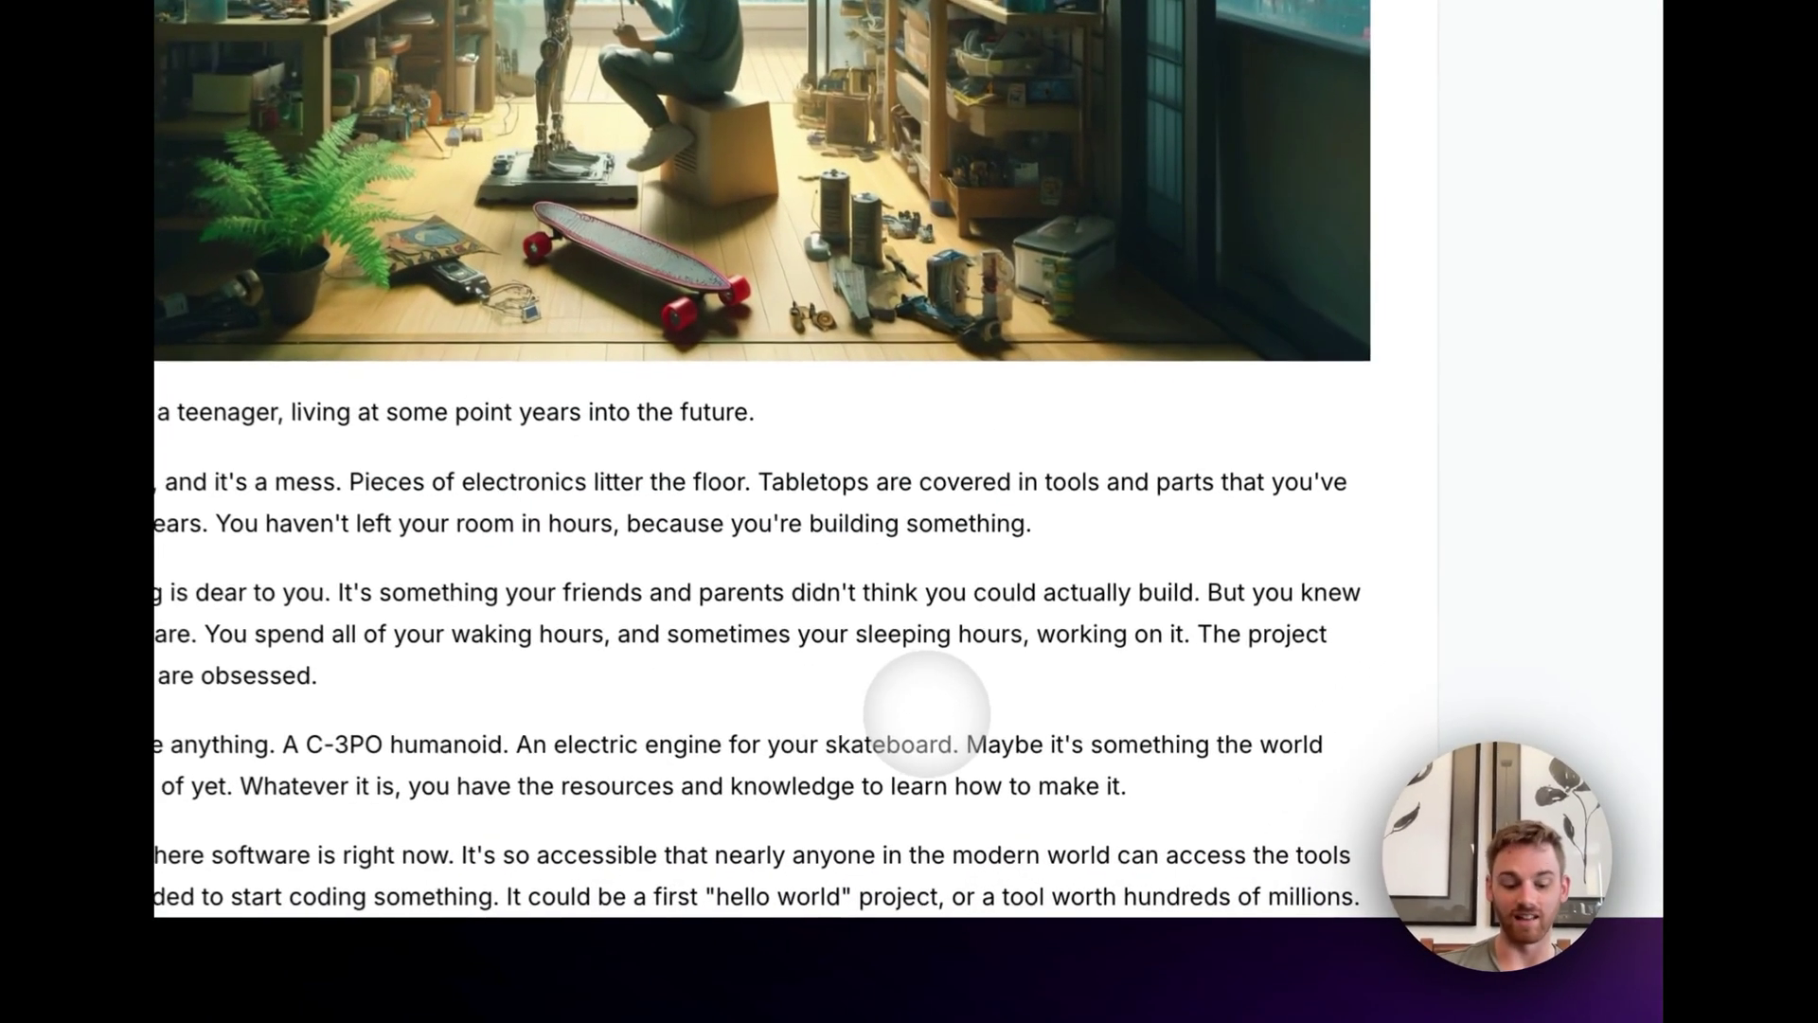